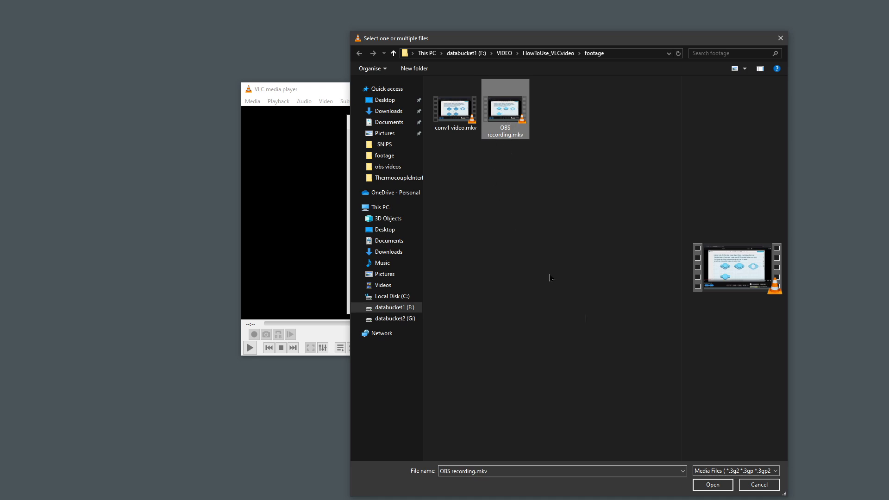
- Load OBS recording.mkv from the footage folder as the conversion source and open the pjmp4 profile for editing
click(713, 485)
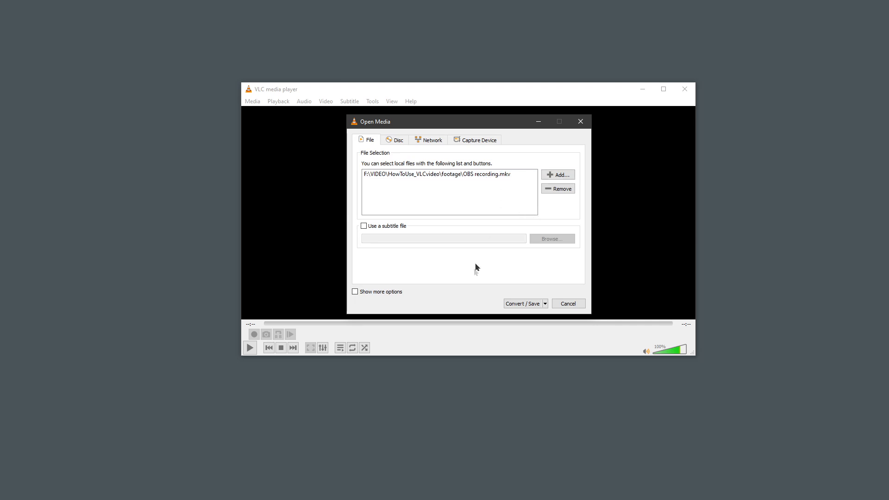
click(532, 305)
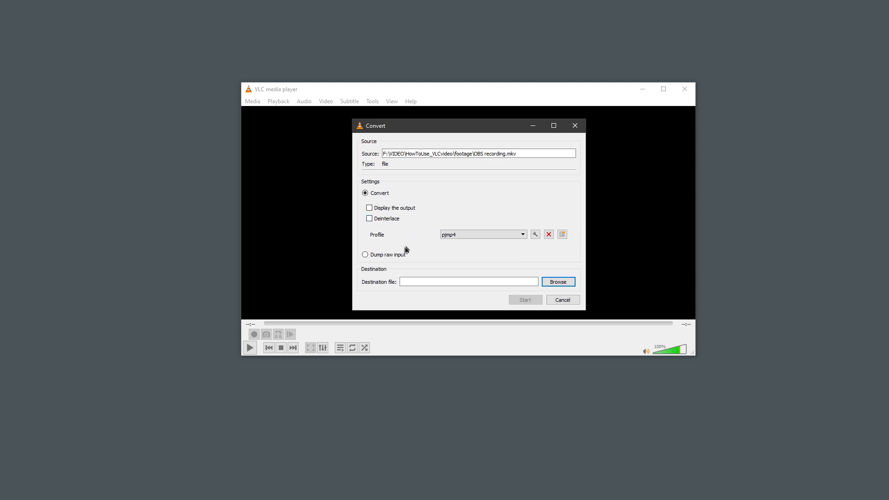
click(535, 235)
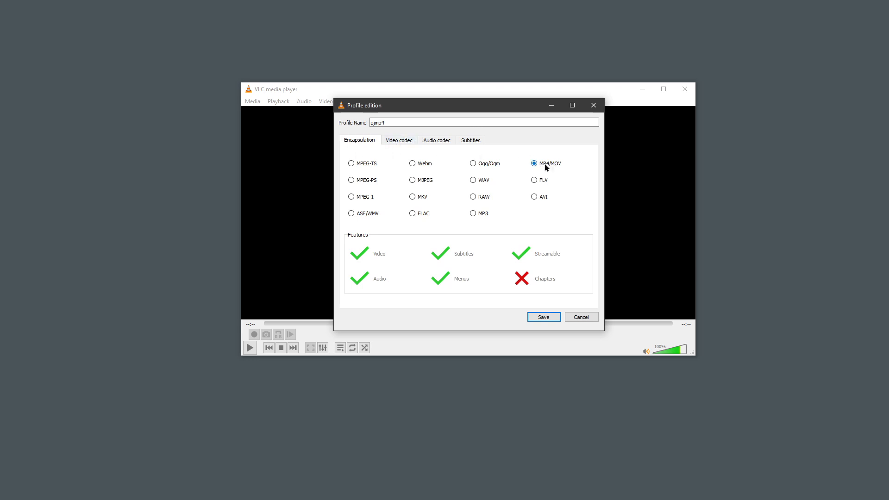
- Choose H-265 as the video codec in the pjmp4 profile
click(397, 140)
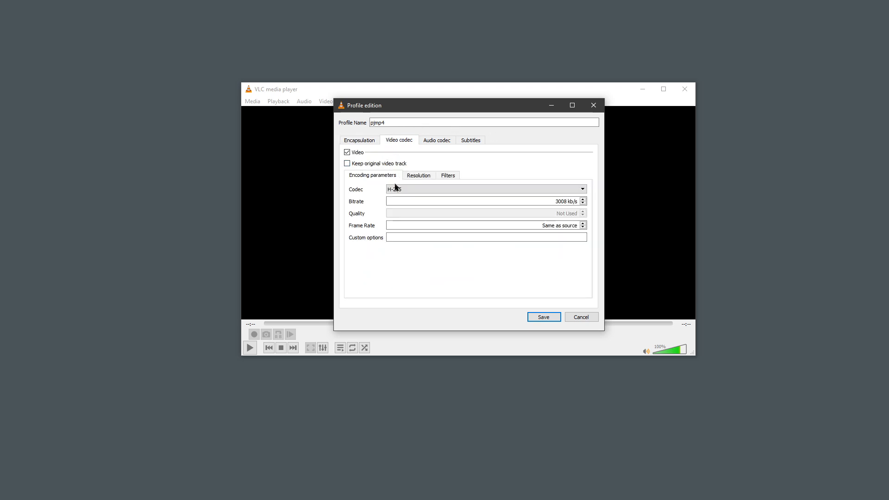
click(417, 190)
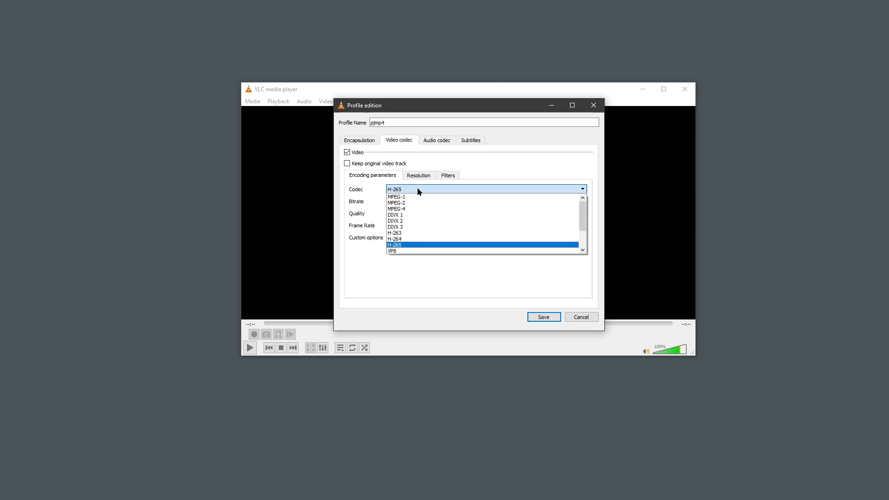
scroll(417, 204, down, 2)
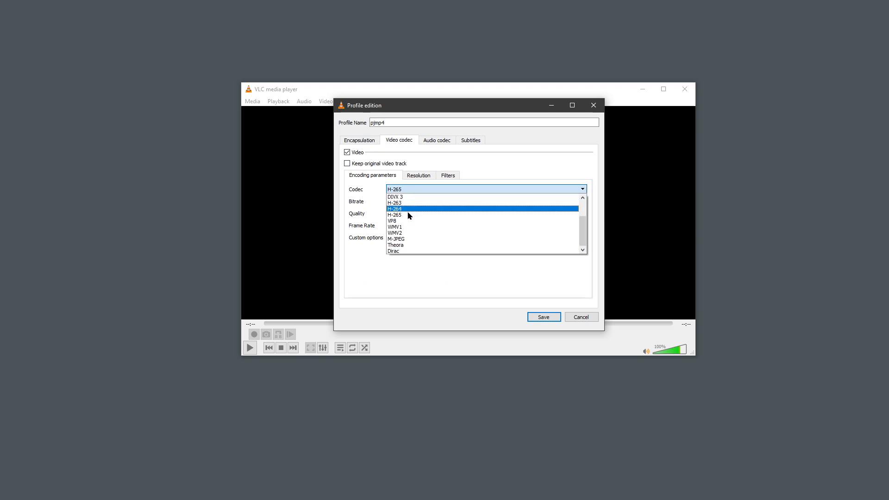
click(409, 215)
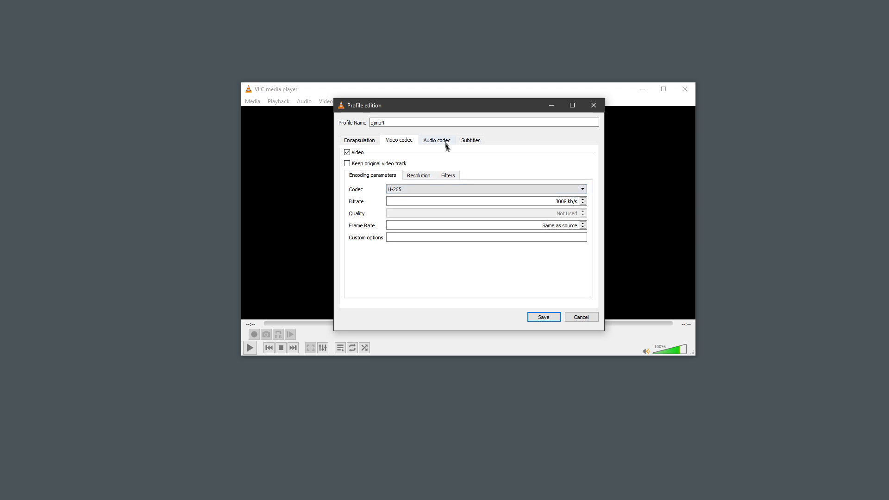
- Set the pjmp4 profile to keep the original video track, review its audio codec settings, and save the profile
click(348, 163)
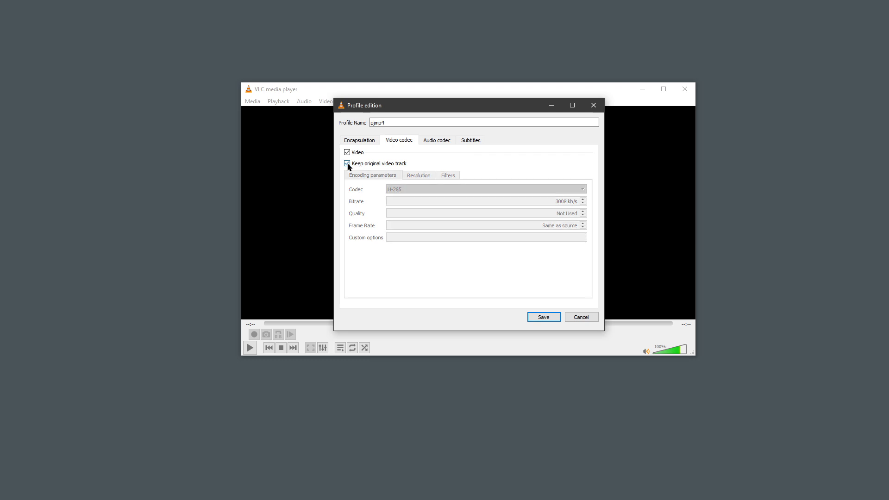
click(438, 141)
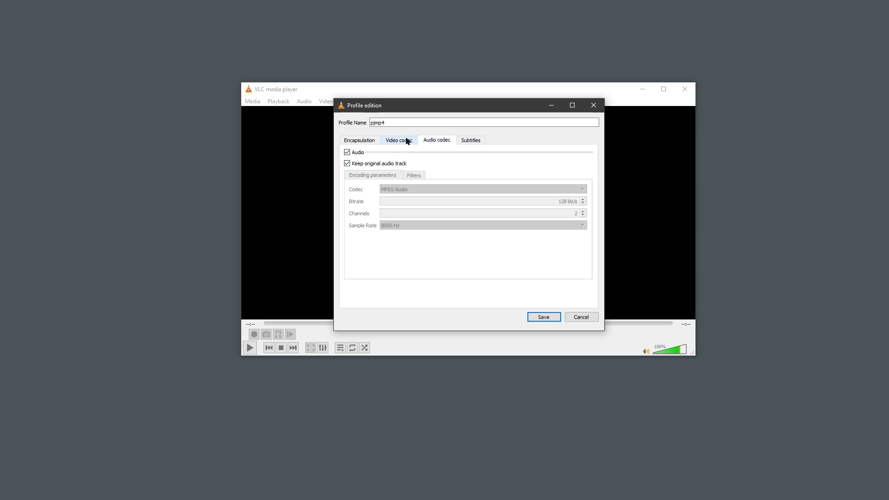
click(365, 141)
click(396, 142)
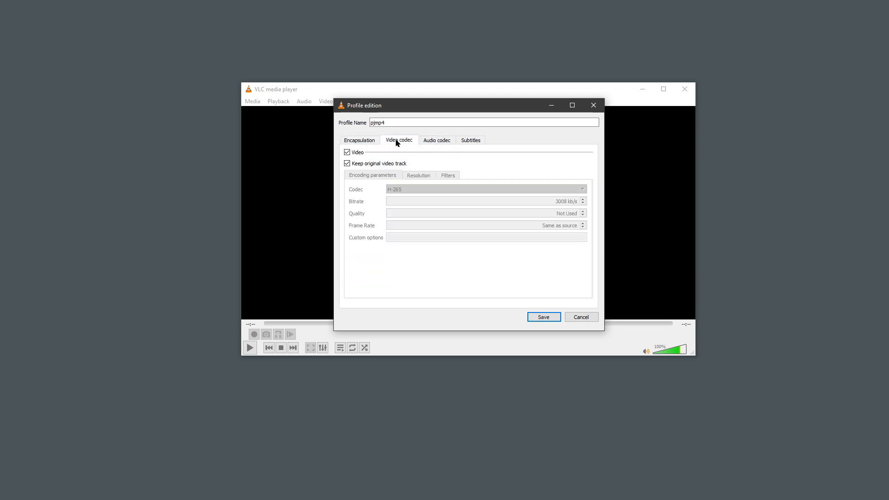
click(435, 142)
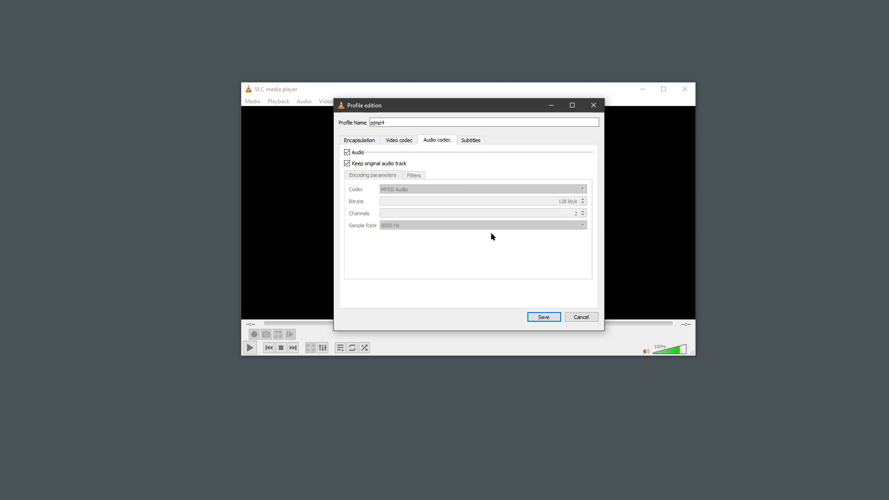
click(545, 316)
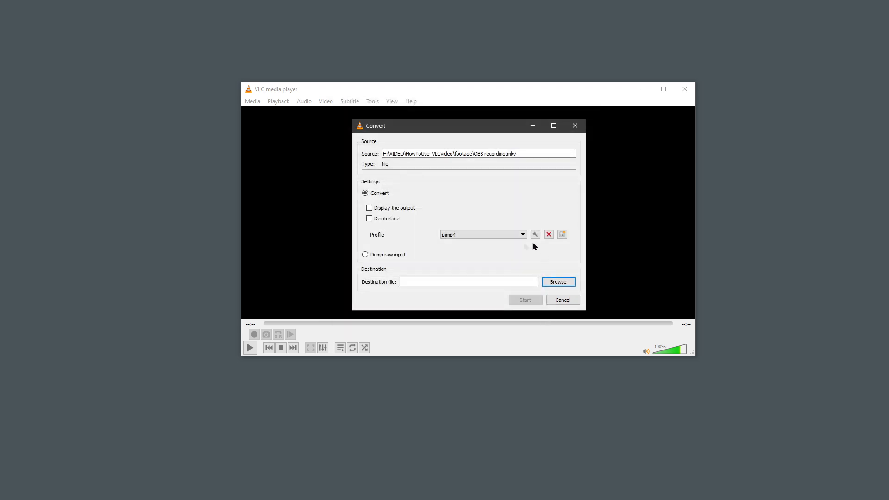
- Set the destination file to OBS recording converted as MP4 in the footage folder and start the conversion
click(557, 282)
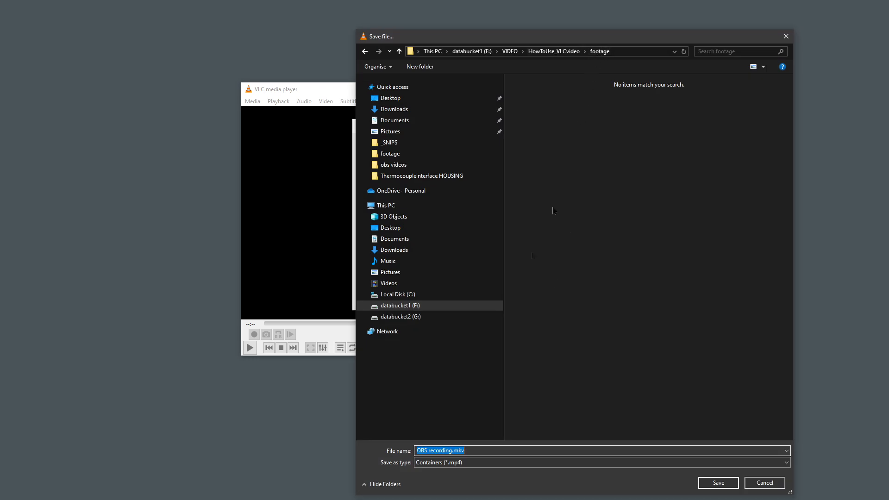
click(473, 449)
key(BackSpace)
key(BackSpace)
key(BackSpace)
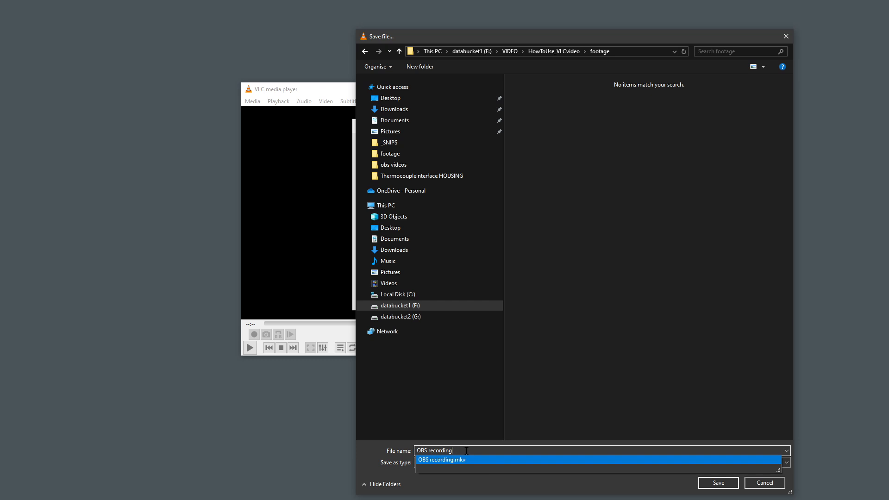
click(479, 481)
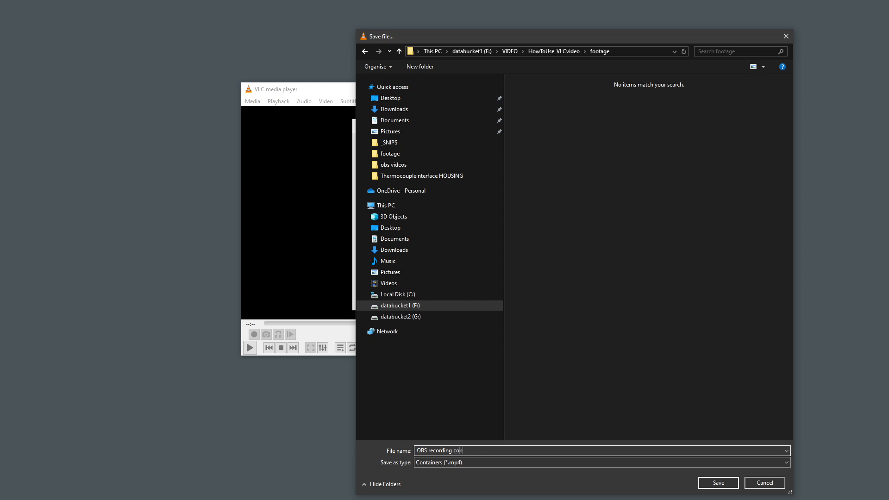
text(ed)
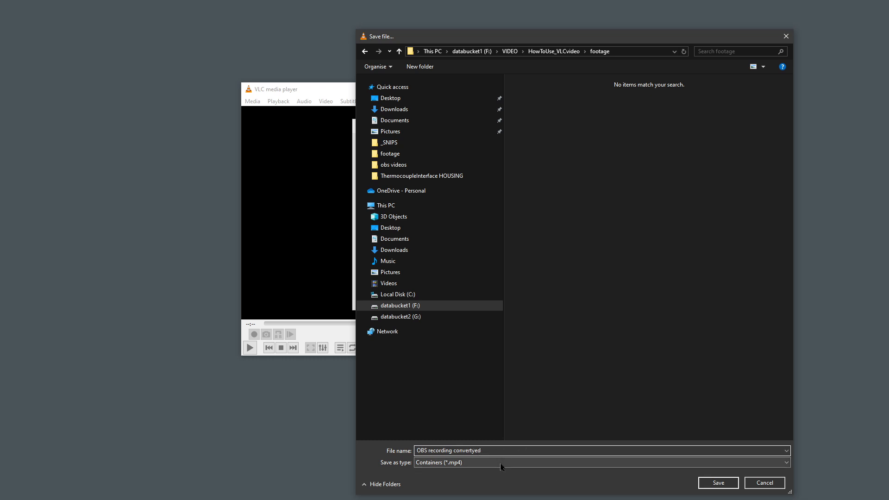
key(BackSpace)
click(722, 485)
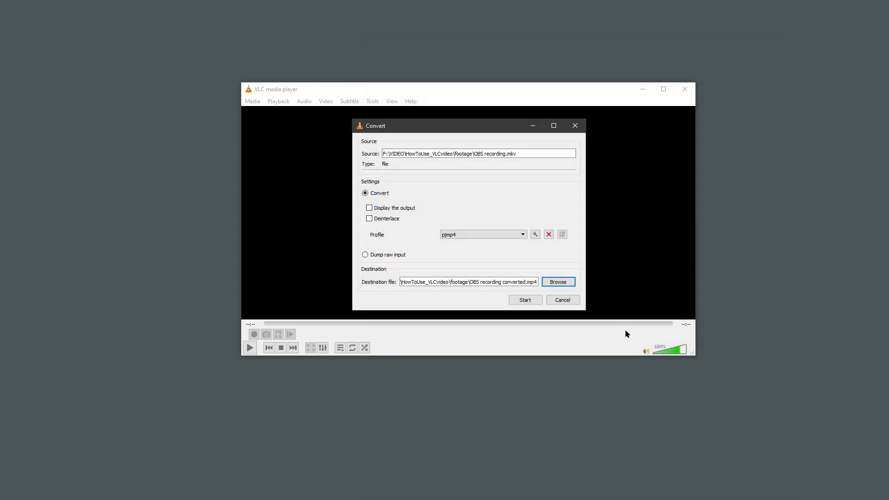
click(526, 300)
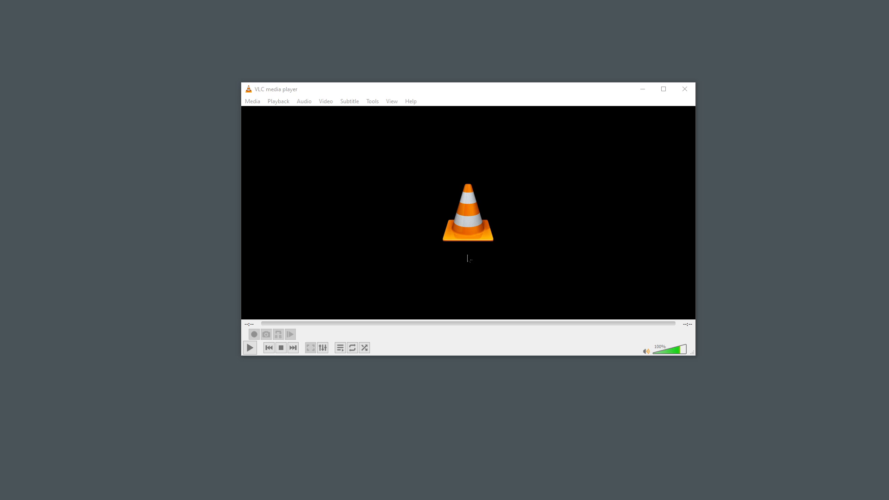
- Switch to the footage folder in File Explorer and compare OBS recording.mkv with OBS recording converted.mp4
click(346, 93)
drag(347, 92, 343, 52)
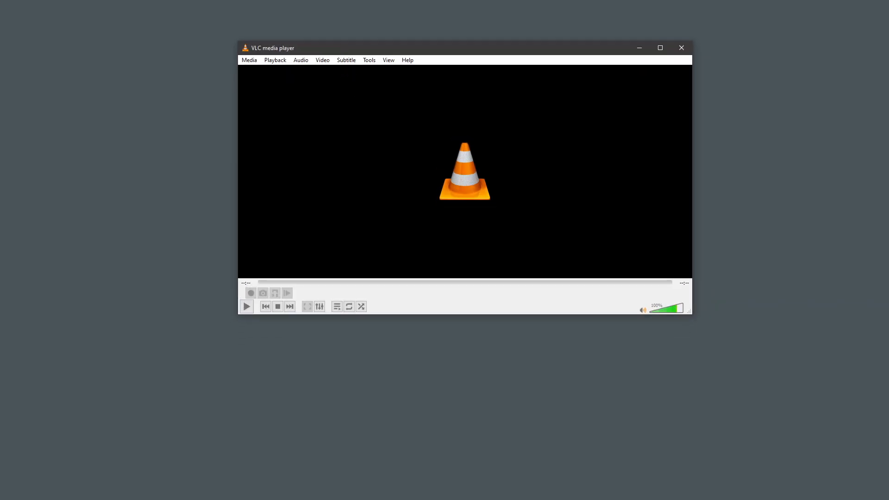
key(alt+Tab)
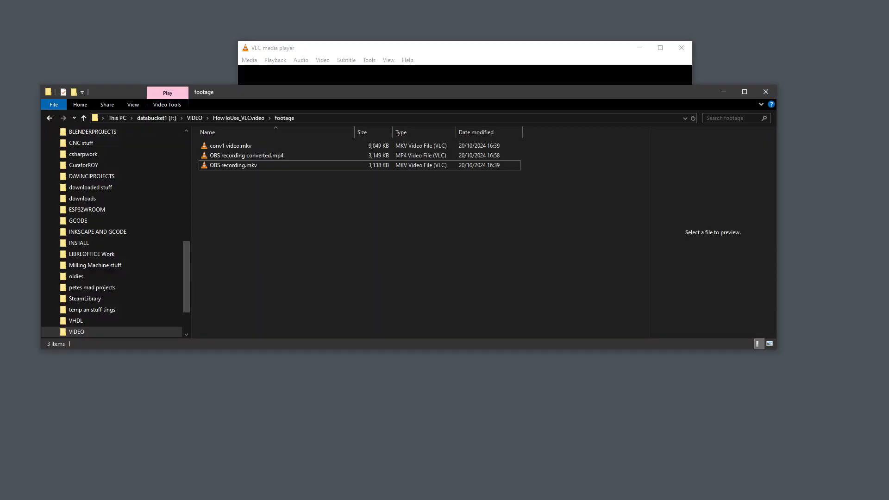
click(249, 170)
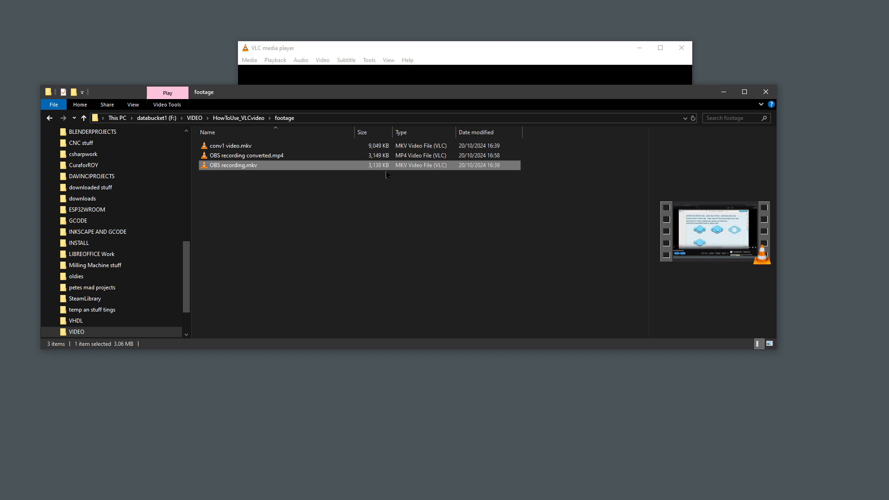
click(287, 158)
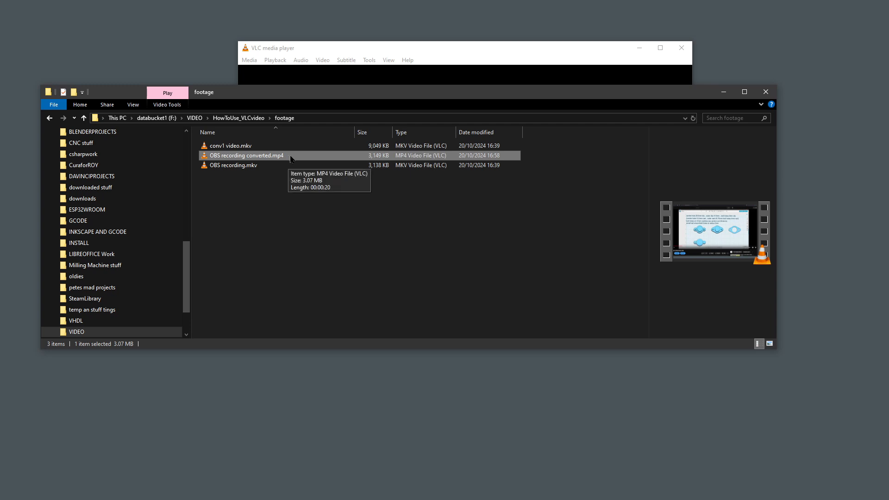
- Play OBS recording converted.mp4 to check it, close its player window, and minimise the footage folder
double_click(291, 159)
drag(504, 92, 297, 35)
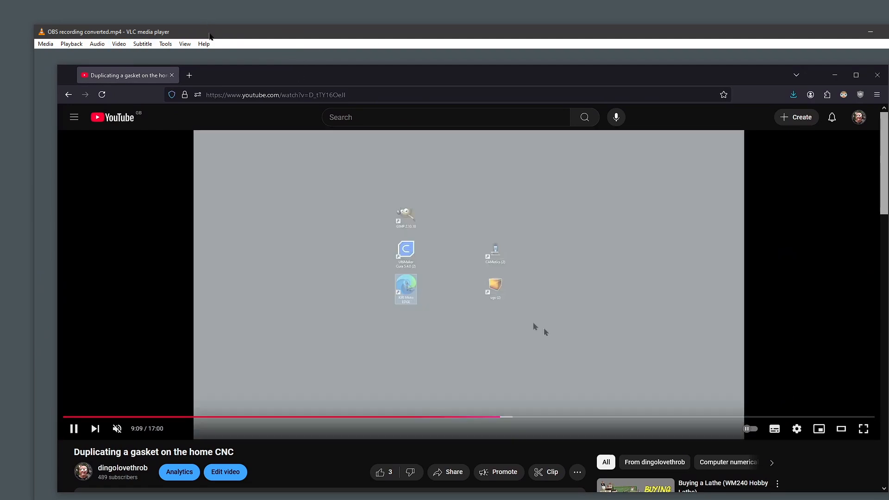
drag(210, 32, 1, 35)
click(434, 8)
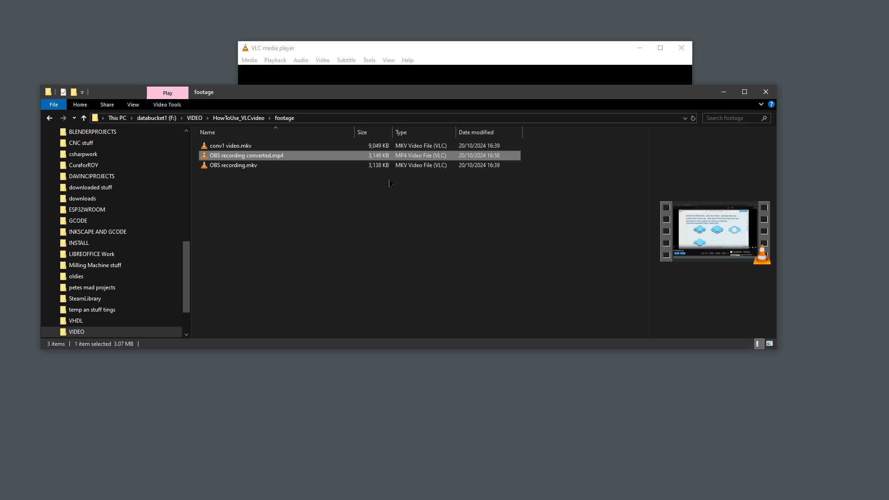
click(724, 93)
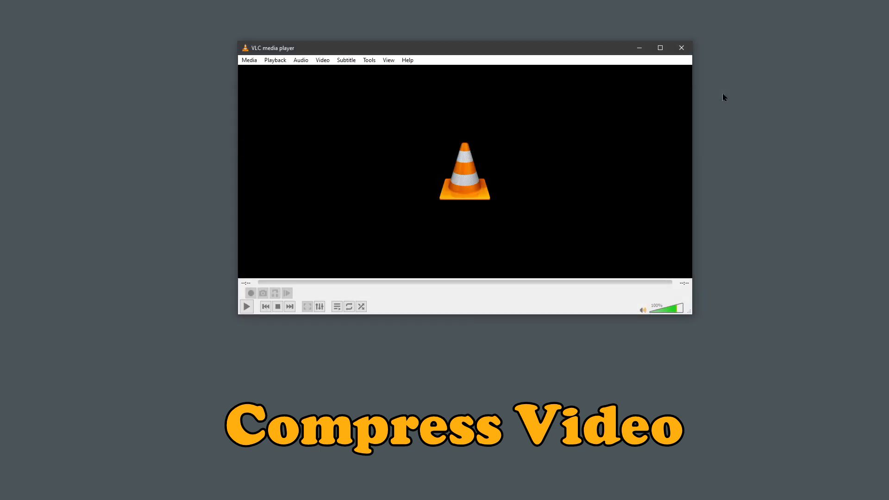
- Start another conversion of OBS recording.mkv in VLC and open the pjmp4 profile for editing
click(250, 61)
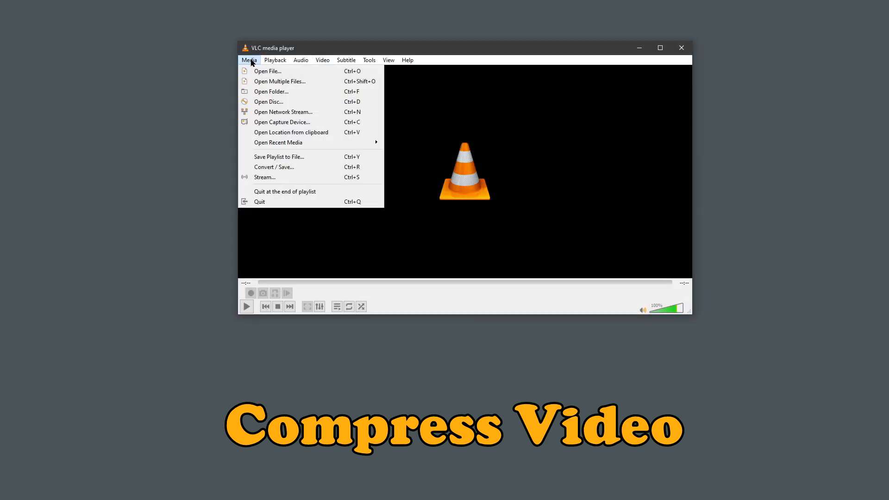
click(285, 167)
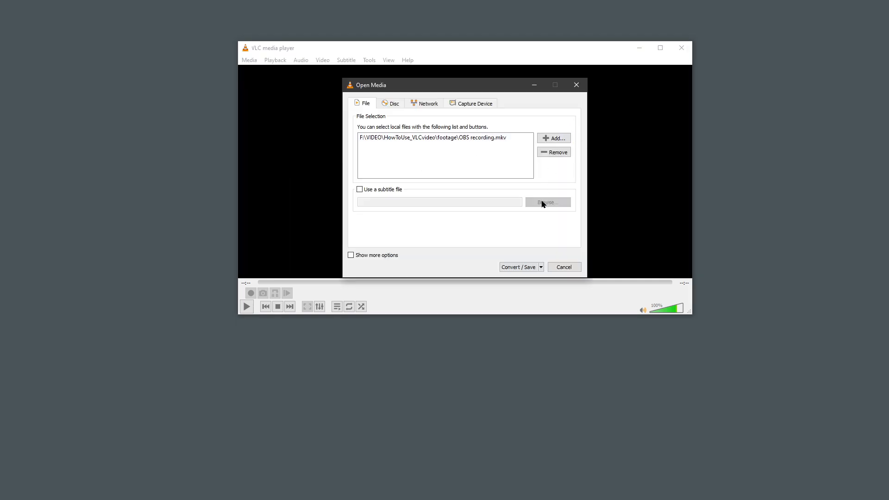
click(532, 268)
click(530, 197)
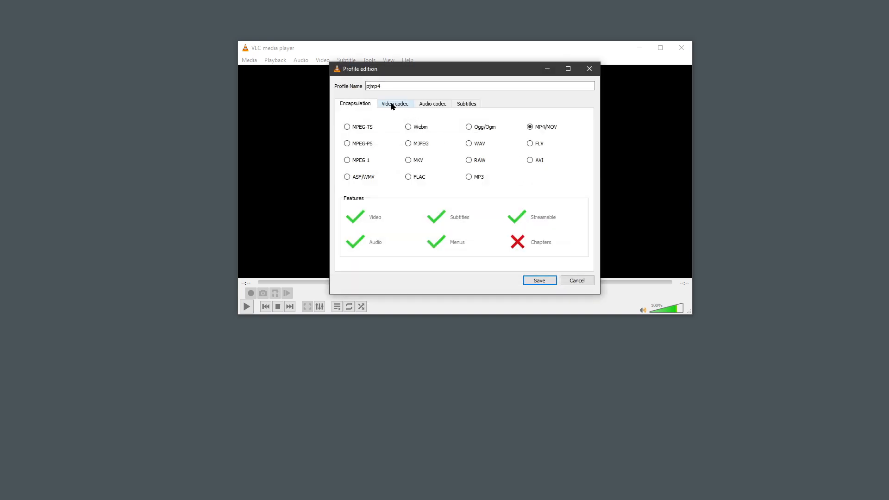
- Turn off keeping the original video track in the pjmp4 profile and set the video codec to H-265
click(393, 106)
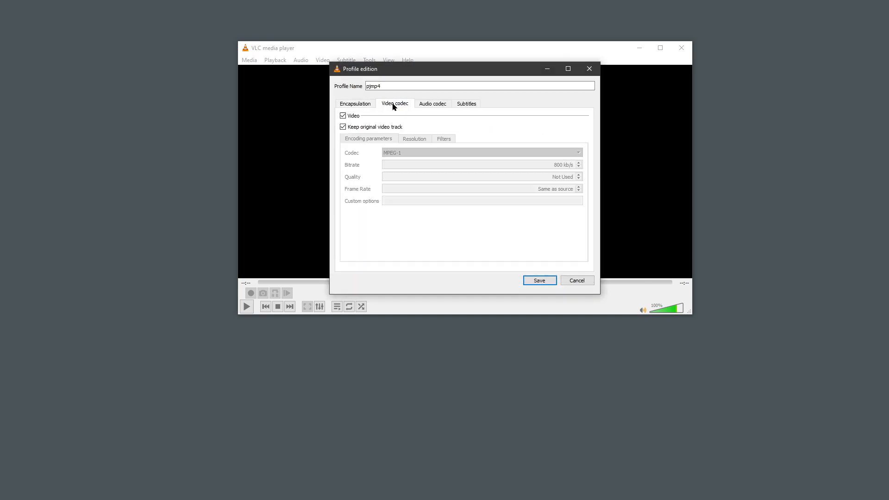
click(343, 128)
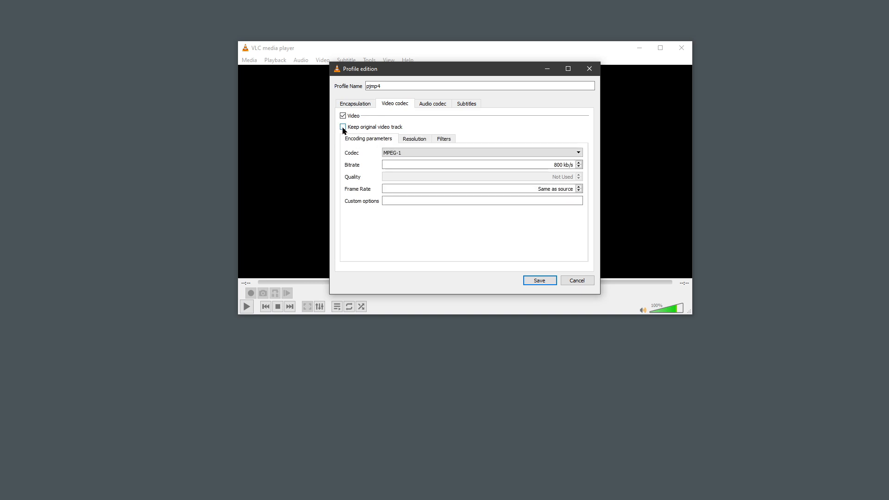
click(466, 154)
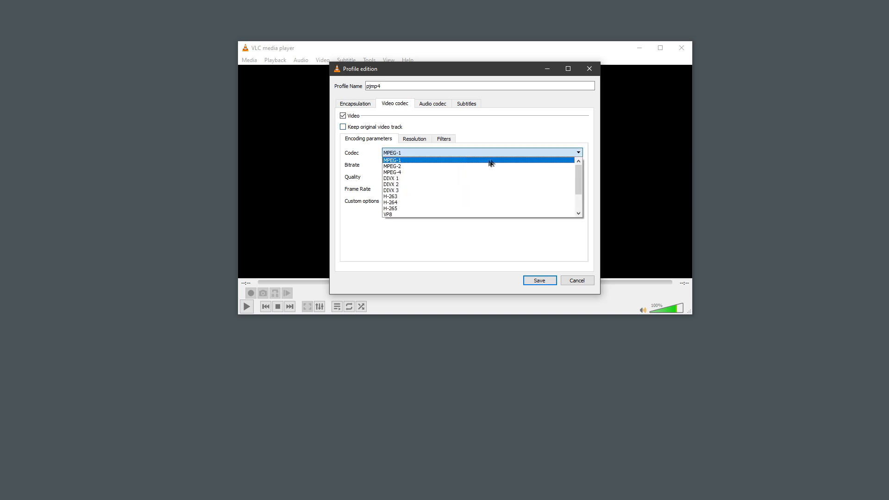
scroll(463, 165, down, 2)
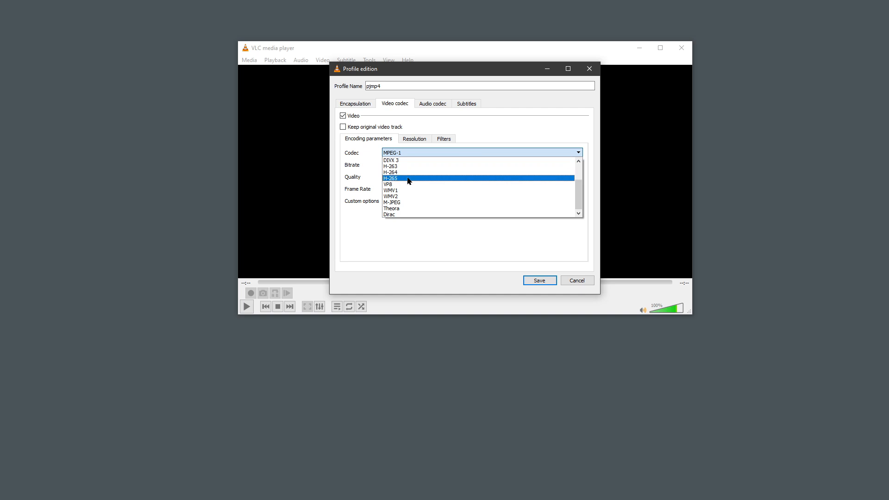
scroll(456, 195, up, 2)
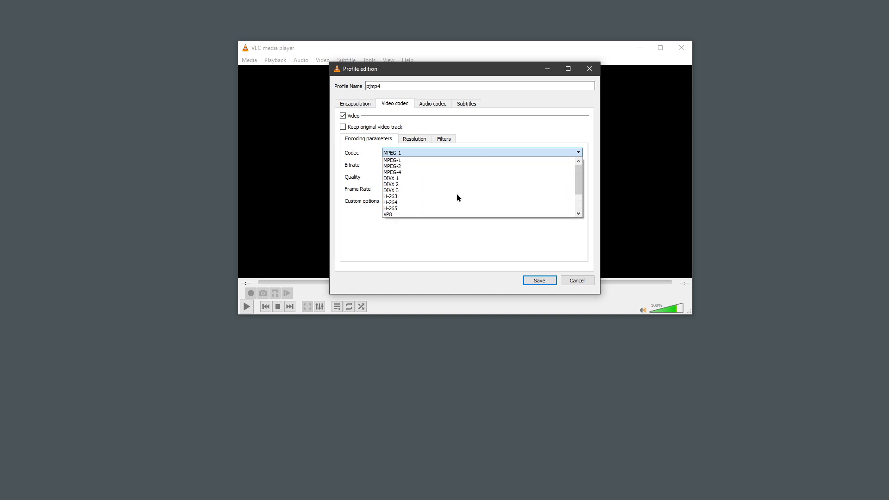
scroll(459, 192, down, 1)
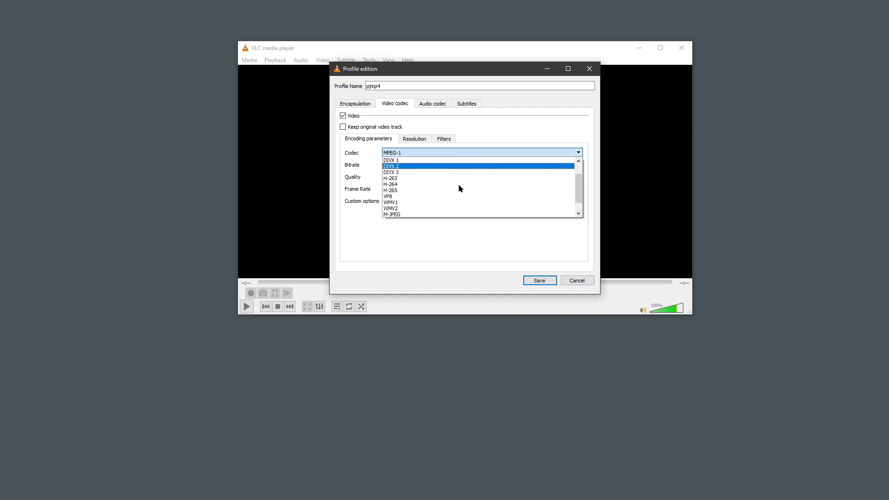
click(414, 191)
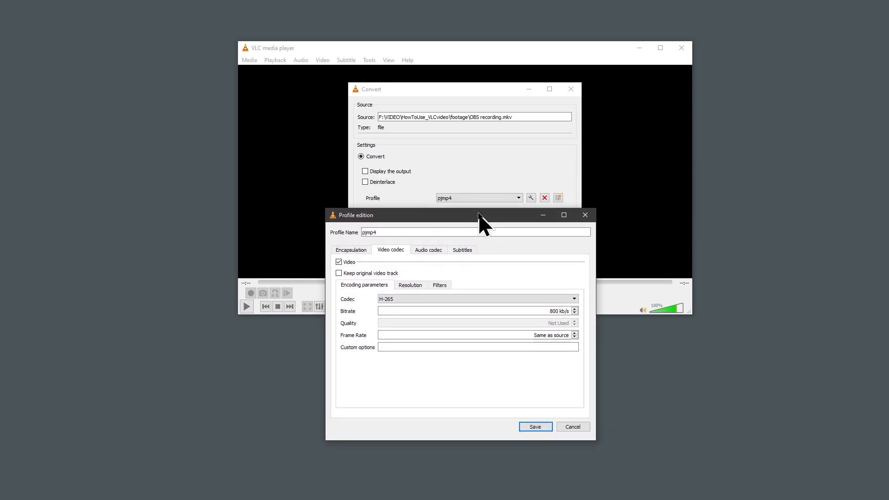
- Set the video bitrate of the pjmp4 profile to 1000 kb/s
drag(479, 214, 483, 214)
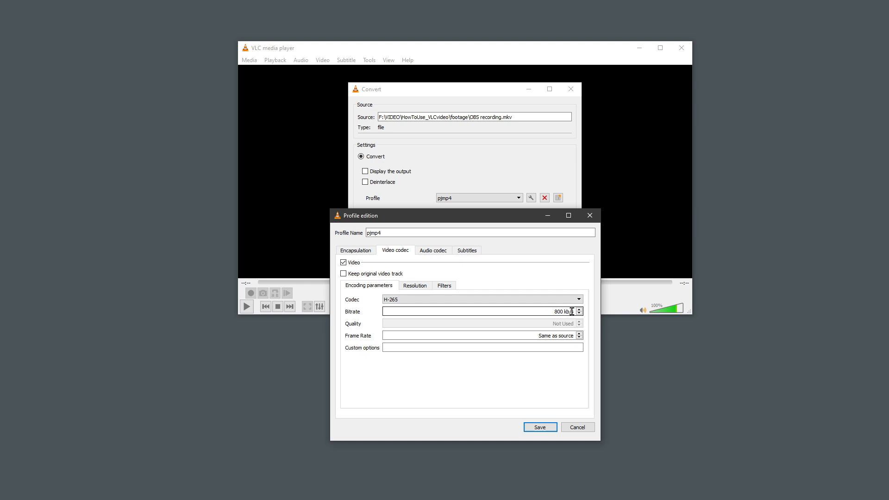
click(558, 311)
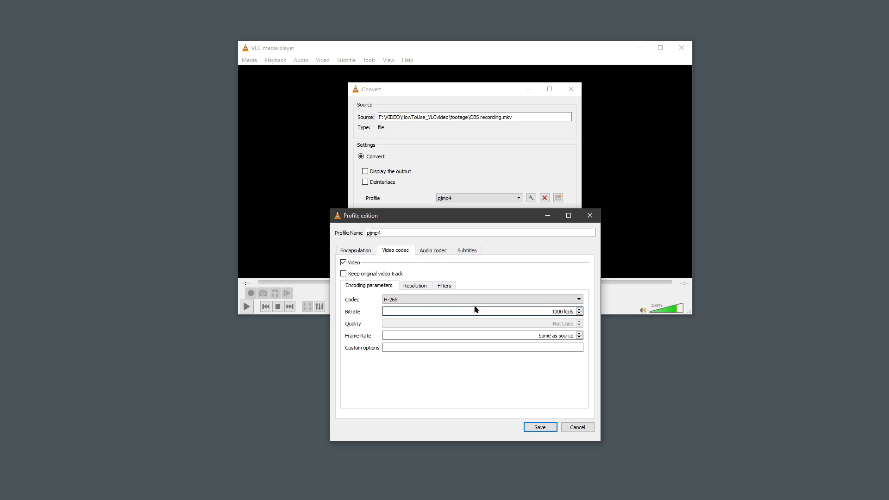
click(579, 314)
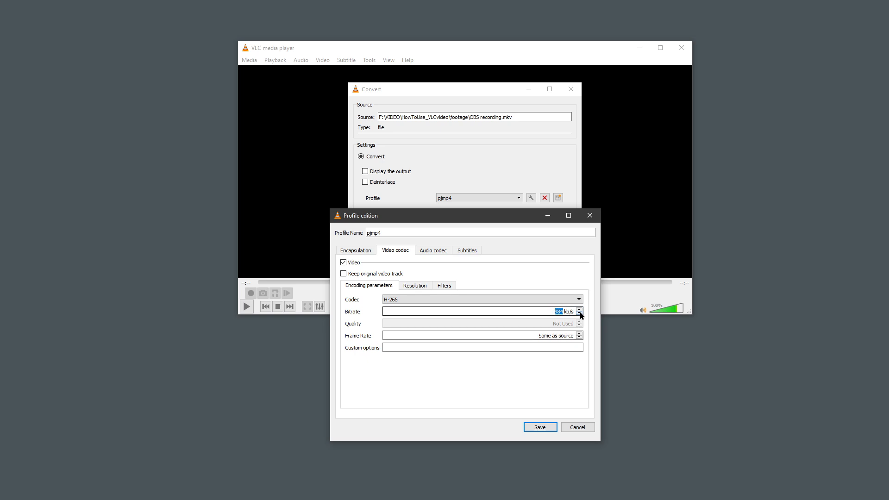
click(580, 309)
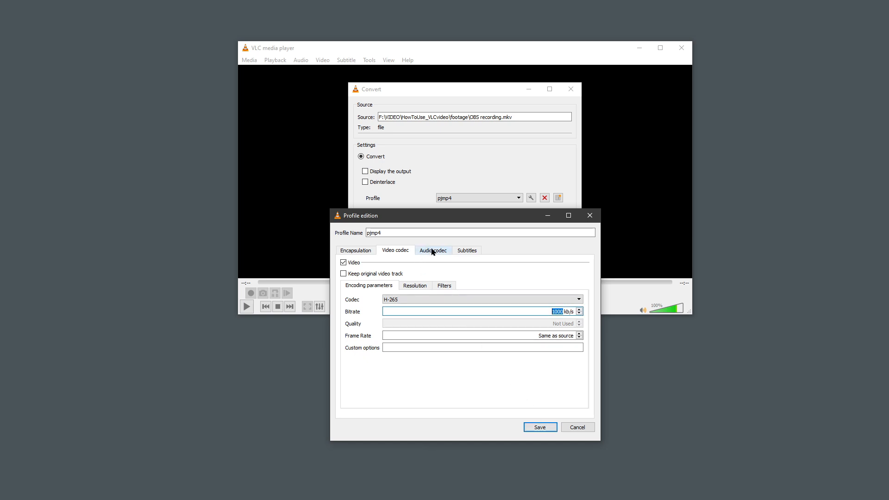
- Review the pjmp4 profile's resolution, video filter and audio codec settings, and save the profile
click(419, 286)
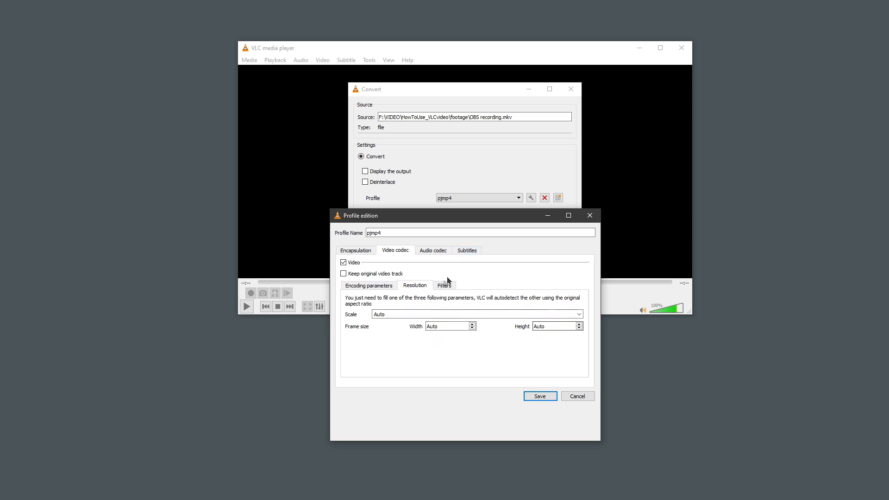
click(444, 285)
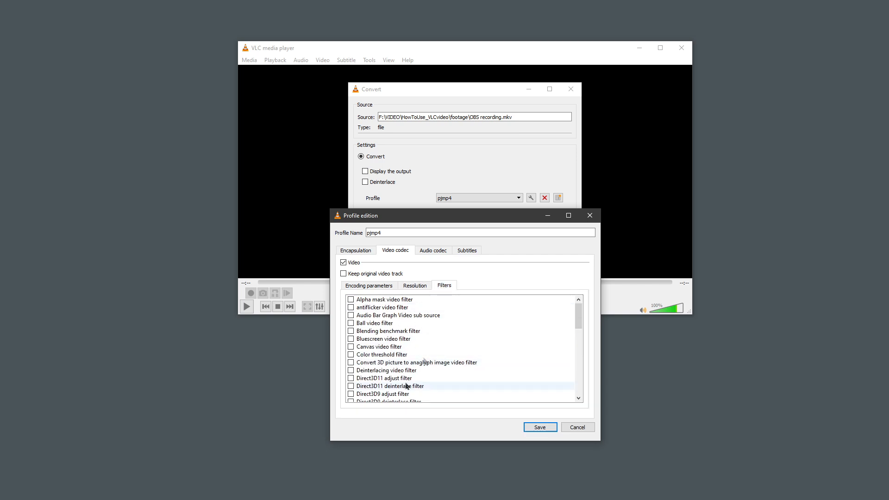
scroll(441, 364, down, 15)
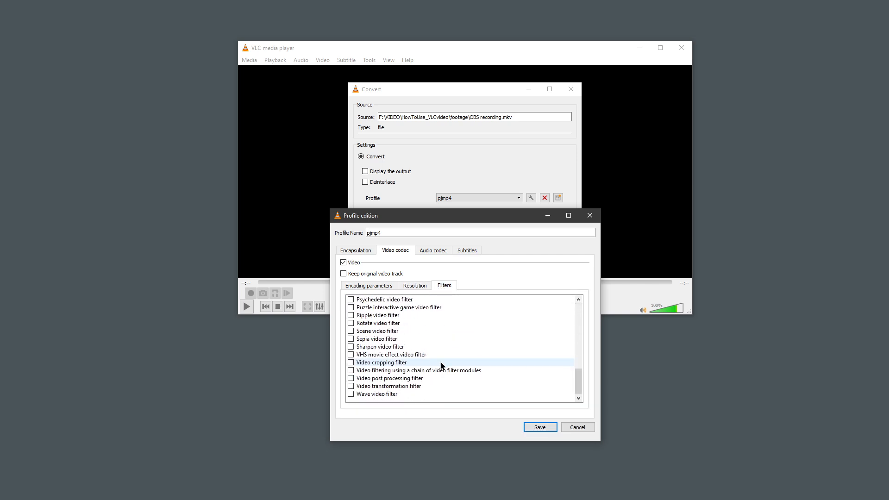
scroll(427, 384, up, 15)
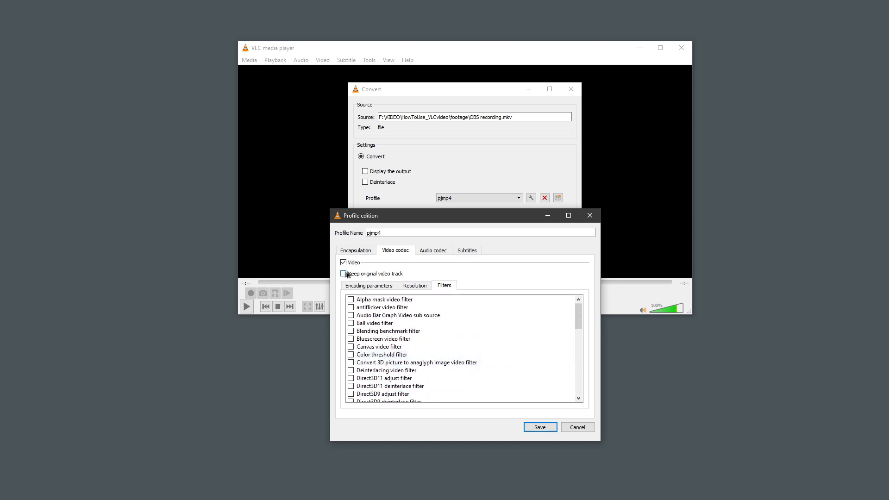
click(415, 286)
click(378, 286)
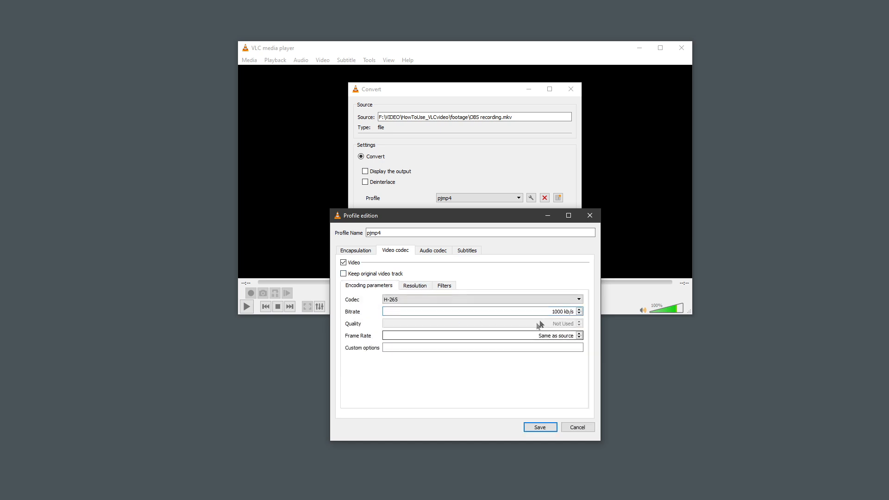
click(425, 251)
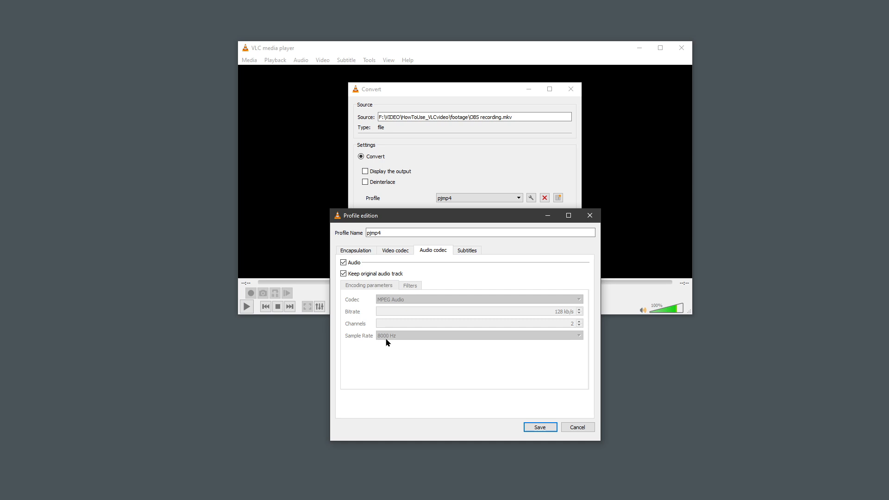
click(393, 252)
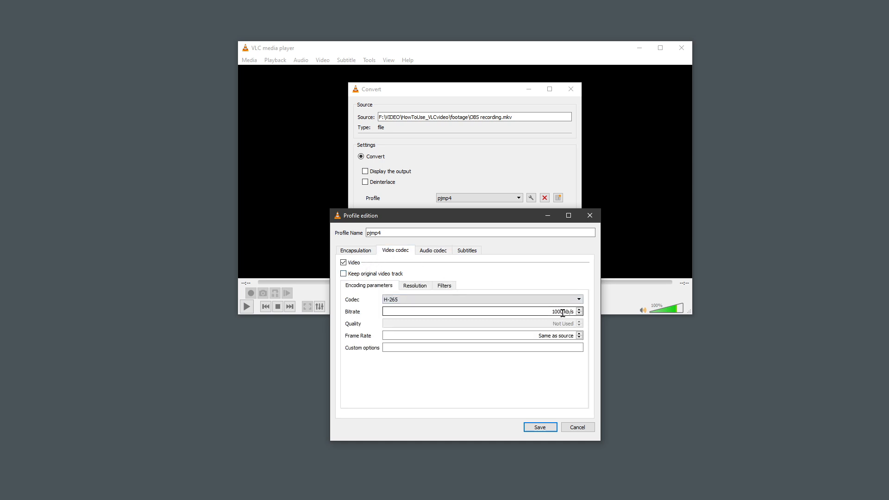
click(539, 426)
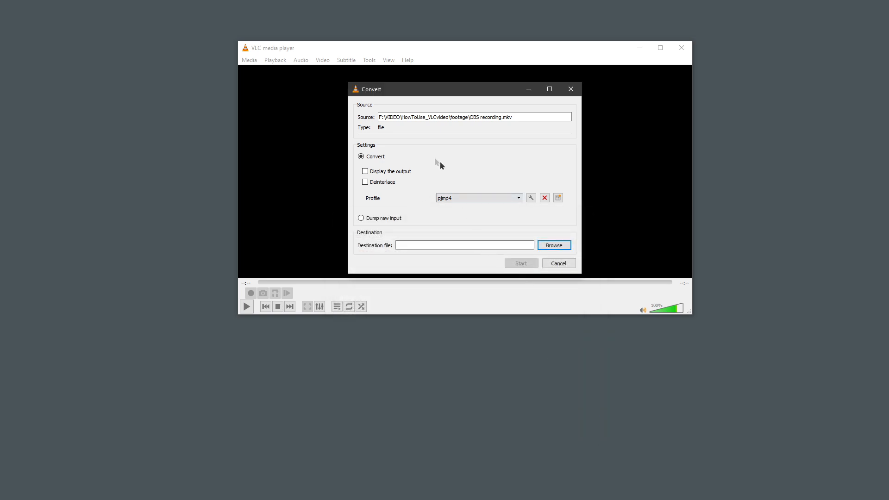
- Set the destination file to OBS recording 1mbps.mp4 in the footage folder and start the conversion
click(552, 246)
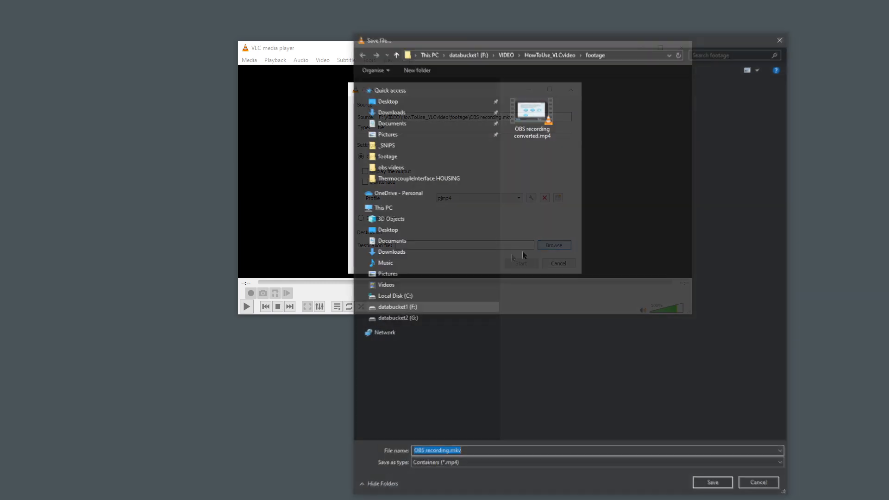
click(470, 452)
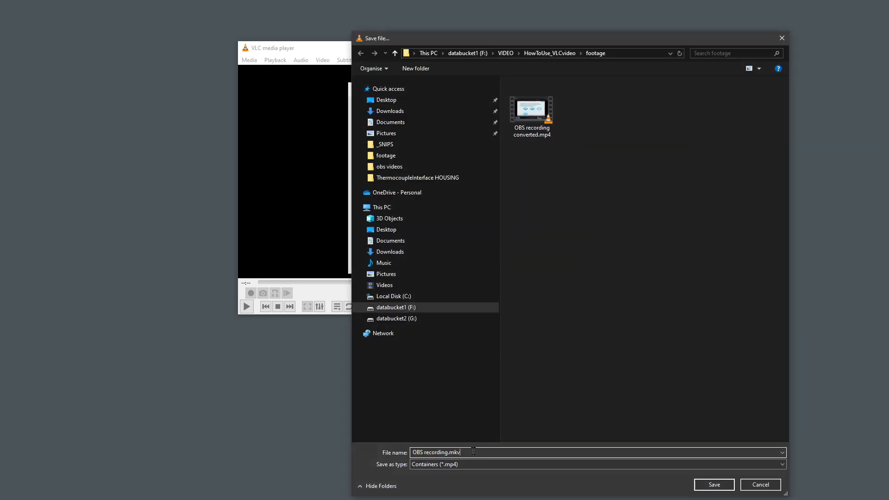
key(BackSpace)
key(BackSpace)
text(1mbps)
click(712, 485)
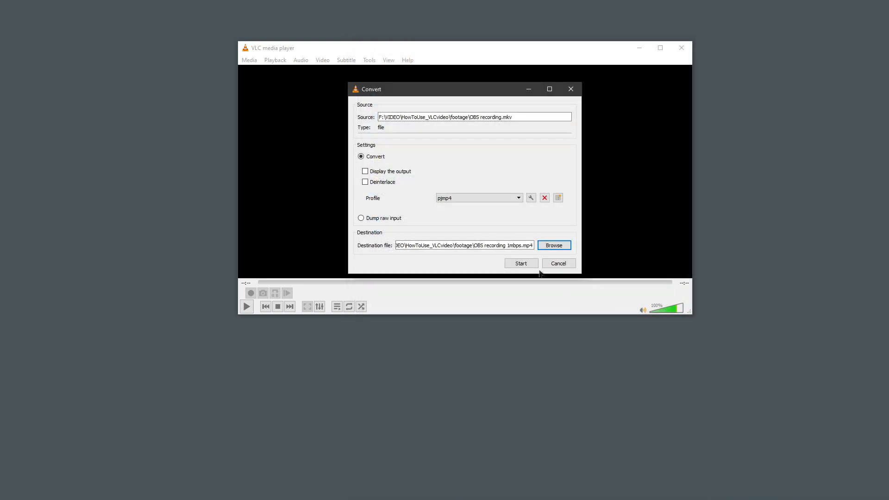
click(522, 263)
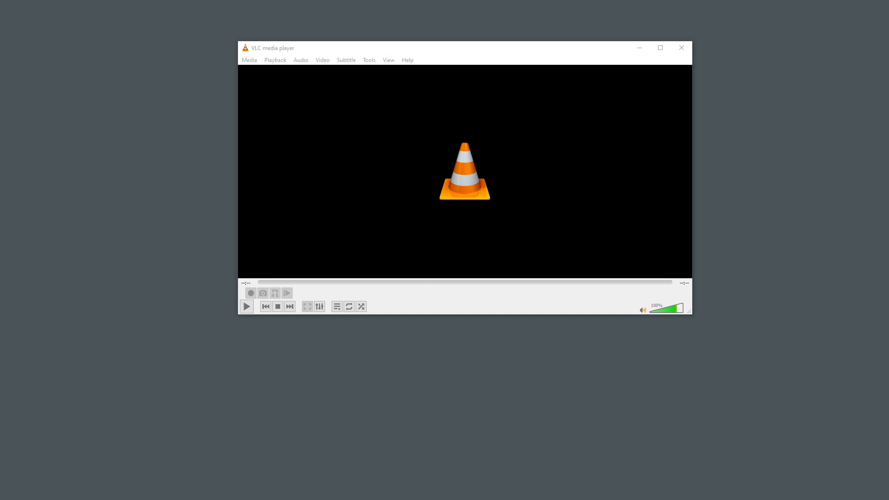
- Switch to the footage folder in File Explorer, check the size of OBS recording 1mbps.mp4, and play it to judge its quality
key(alt+Tab)
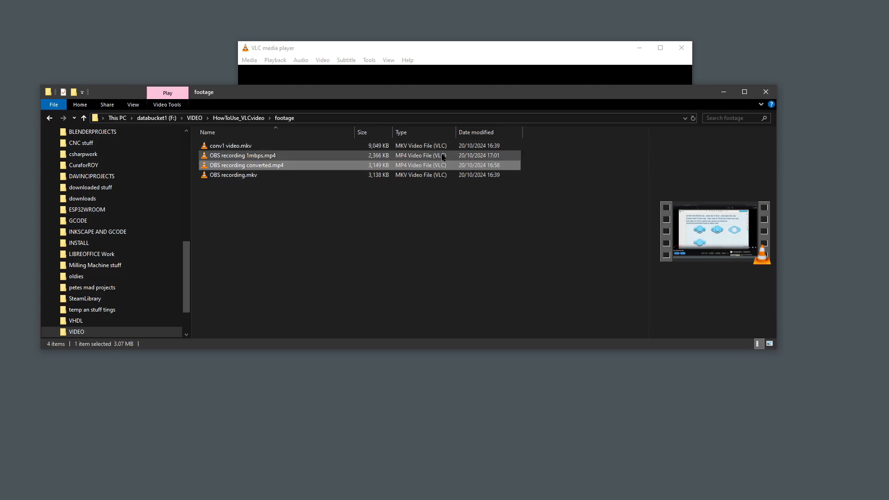
click(399, 158)
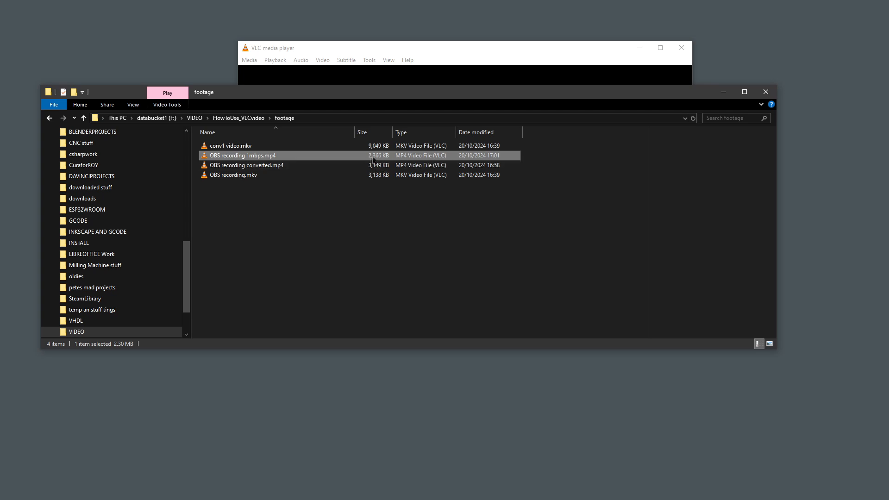
double_click(223, 157)
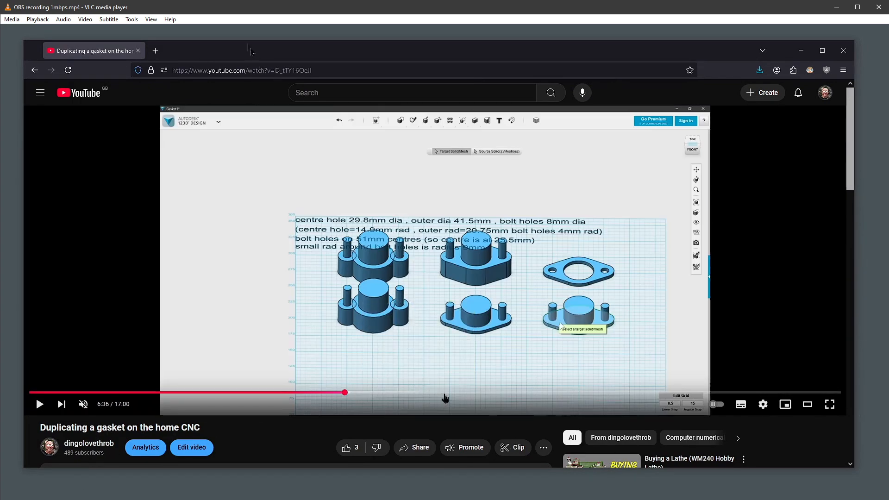
drag(229, 9, 214, 44)
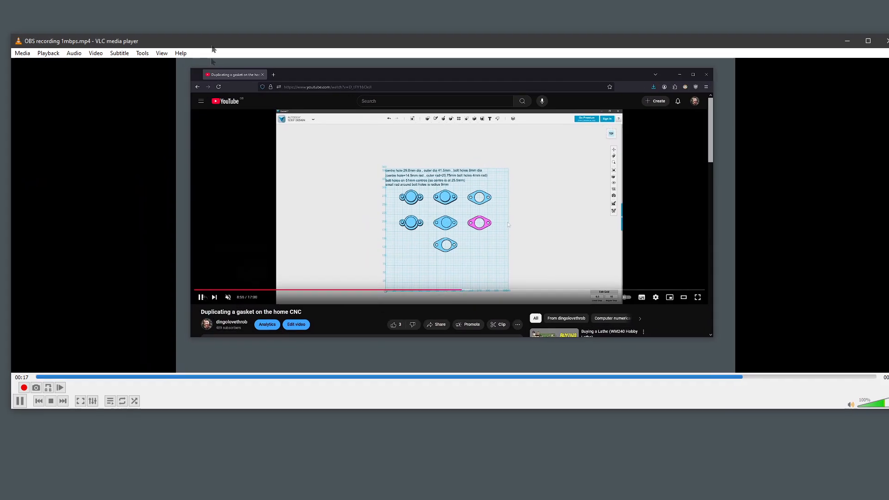
click(19, 401)
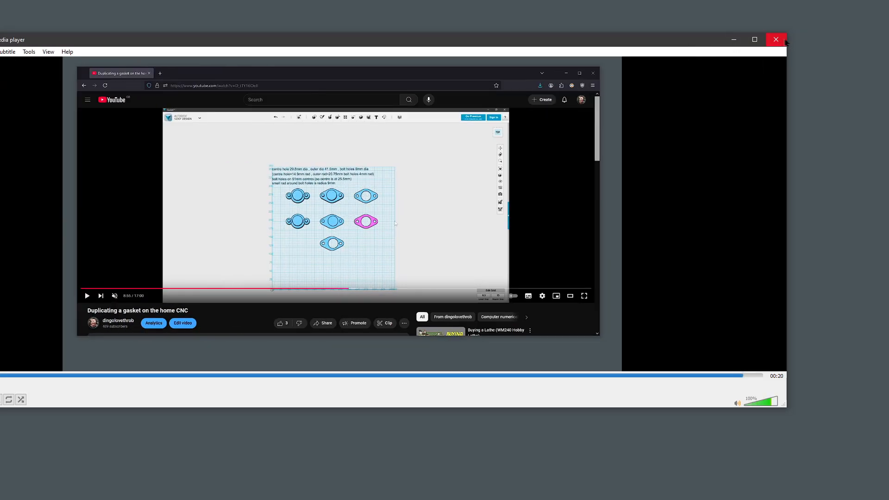
click(774, 38)
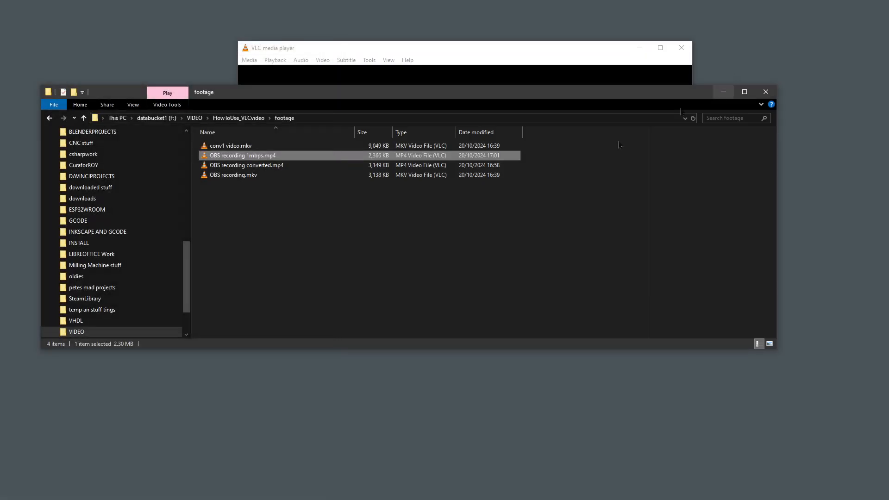
click(266, 160)
click(289, 188)
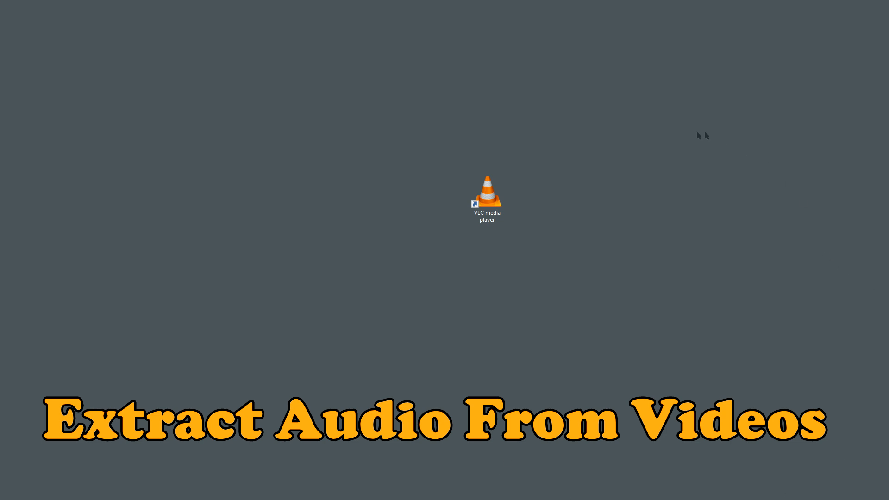
- Launch VLC media player from the desktop and set up a new conversion with OBS recording.mkv from the footage folder as the source
double_click(488, 191)
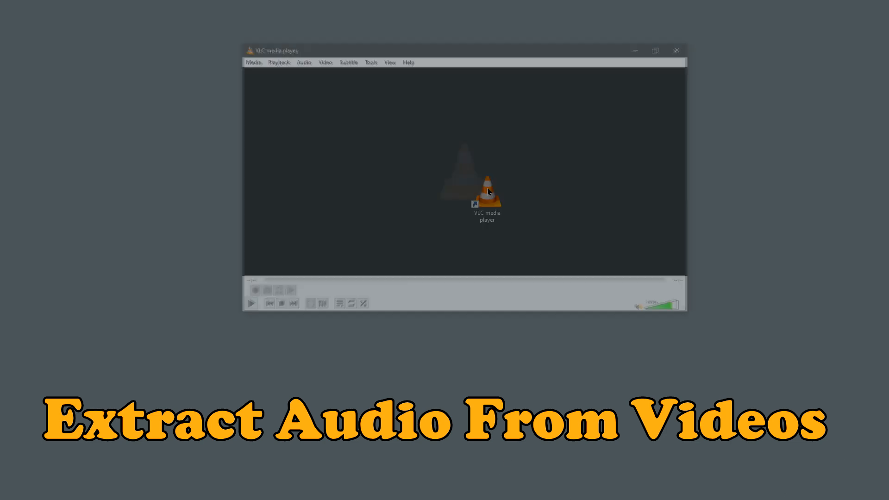
click(249, 62)
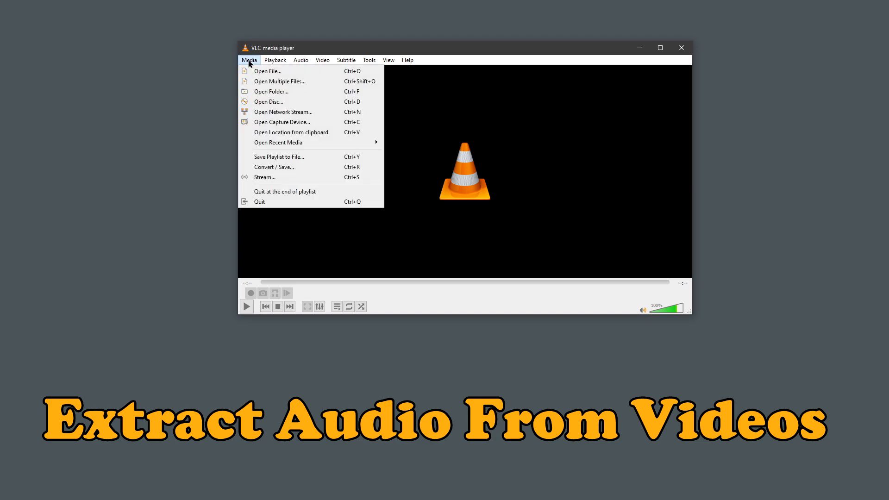
click(287, 170)
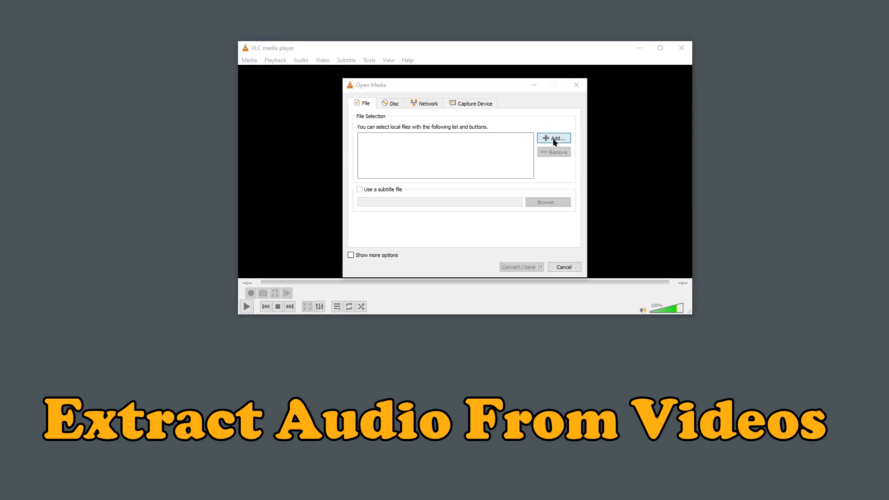
click(555, 139)
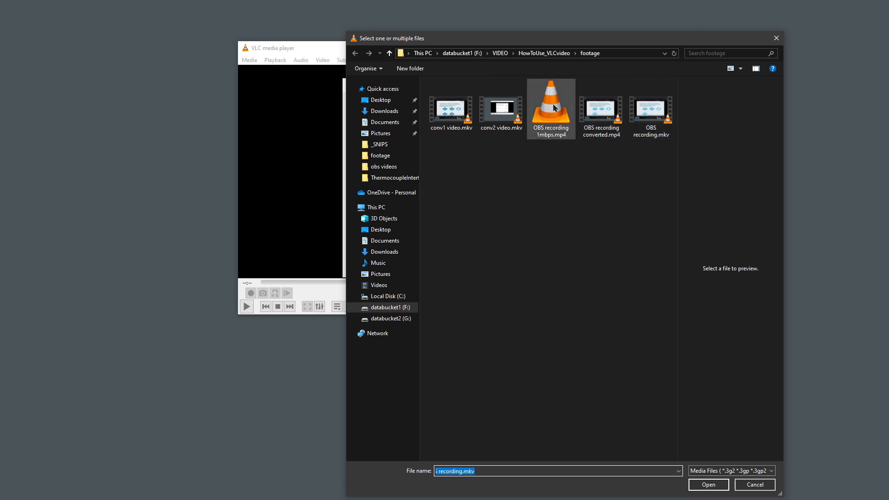
click(651, 111)
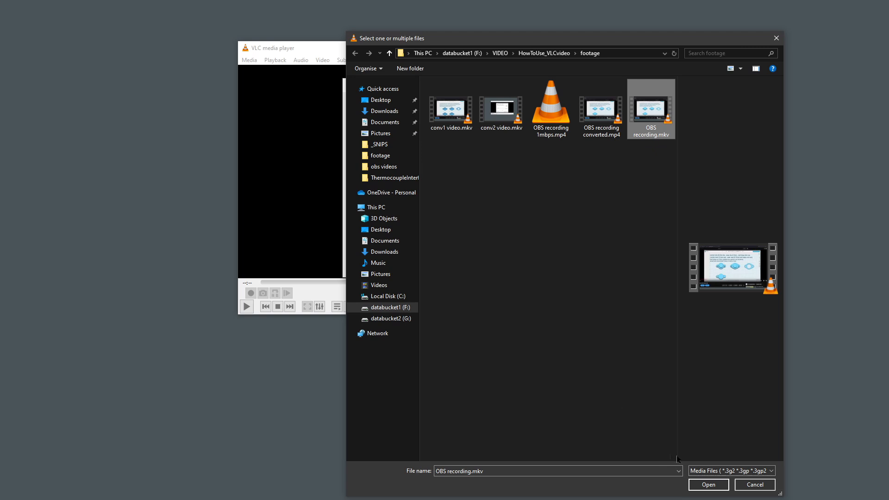
click(708, 484)
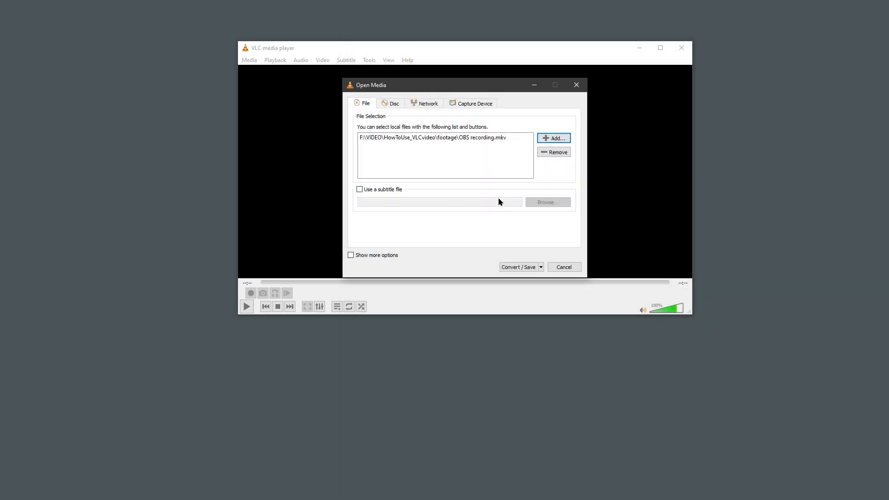
click(513, 267)
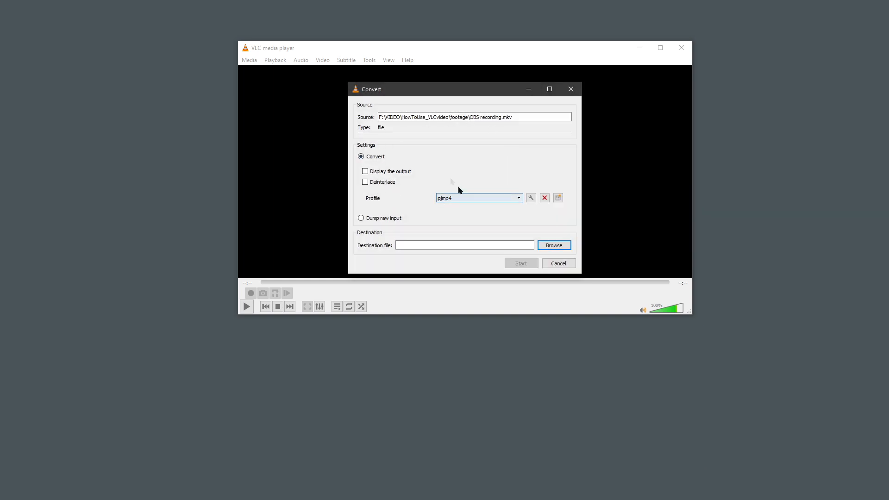
- Edit the pjmp4 profile to use MP3 encapsulation and disable its video track
click(531, 199)
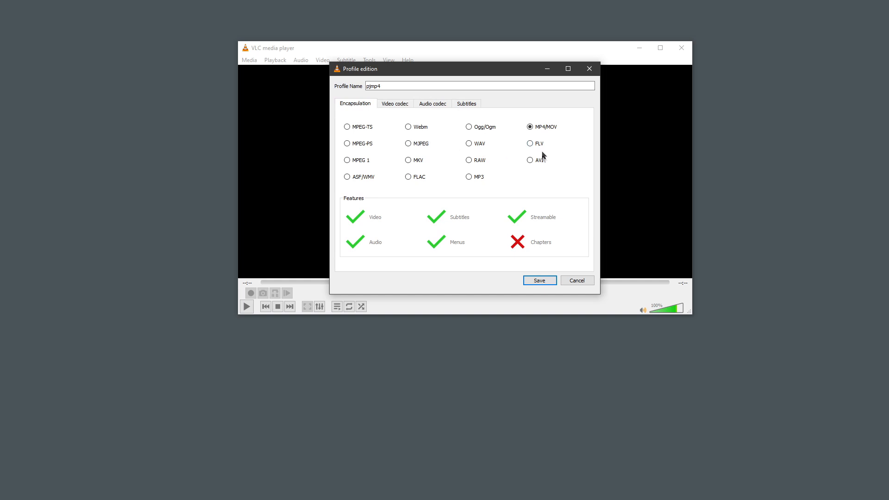
click(468, 178)
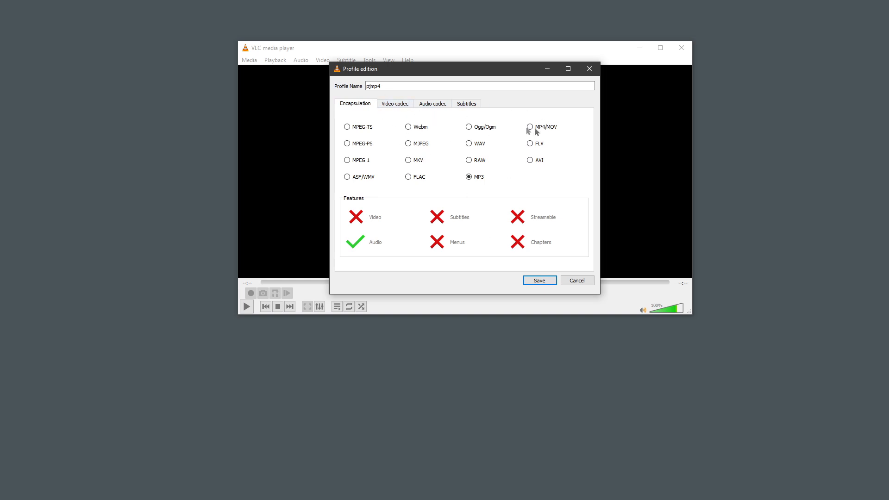
click(390, 105)
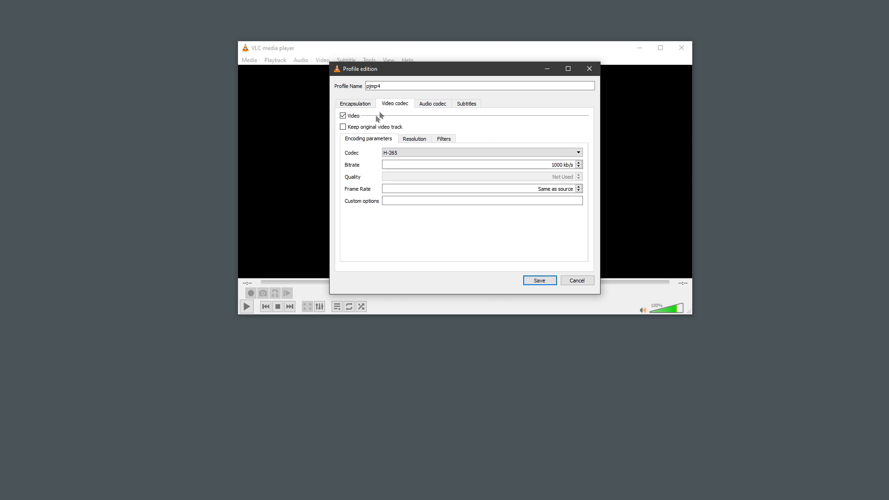
click(343, 116)
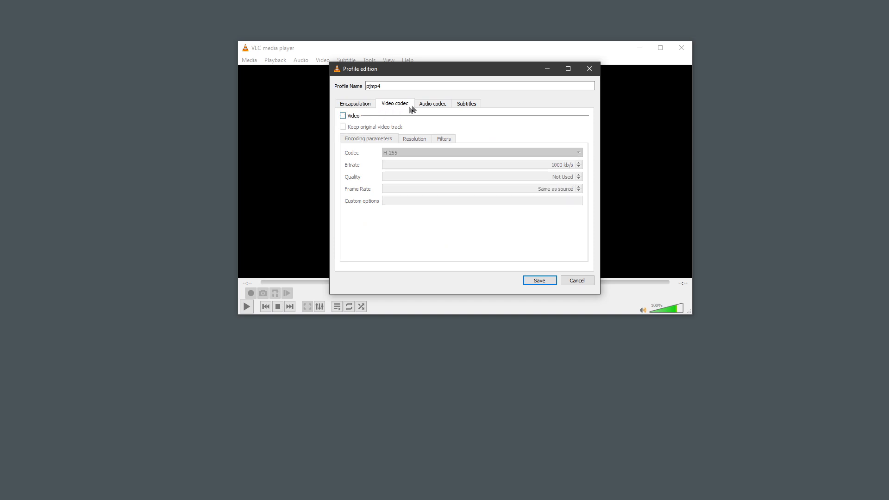
- Re-encode the profile's audio instead of keeping the original track, using the MP3 codec and a 22050 Hz sample rate, and save the profile
click(432, 104)
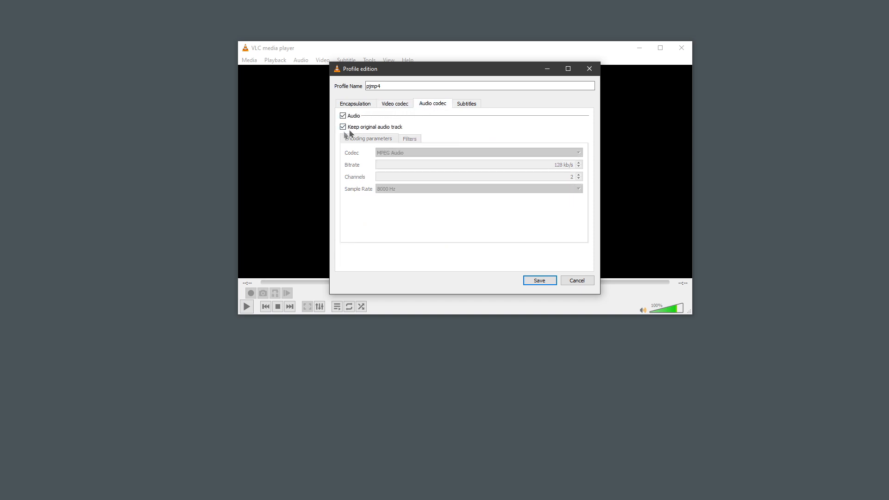
click(365, 104)
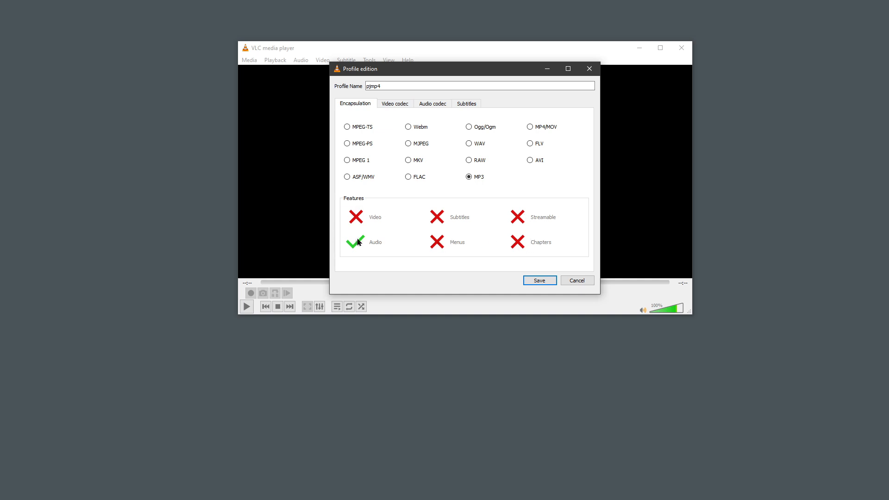
click(439, 106)
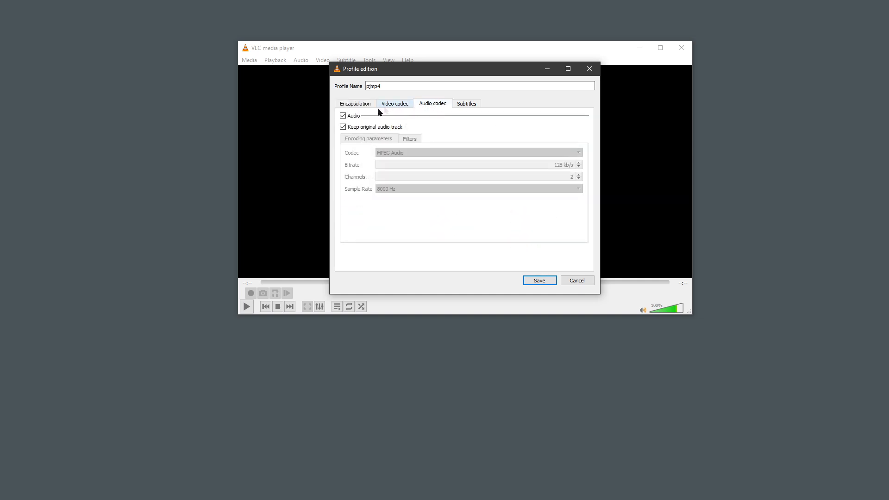
click(345, 129)
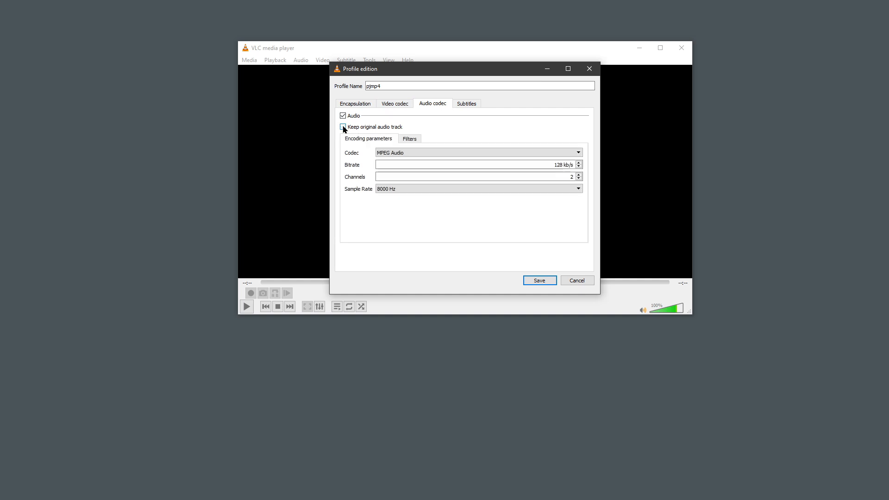
click(579, 154)
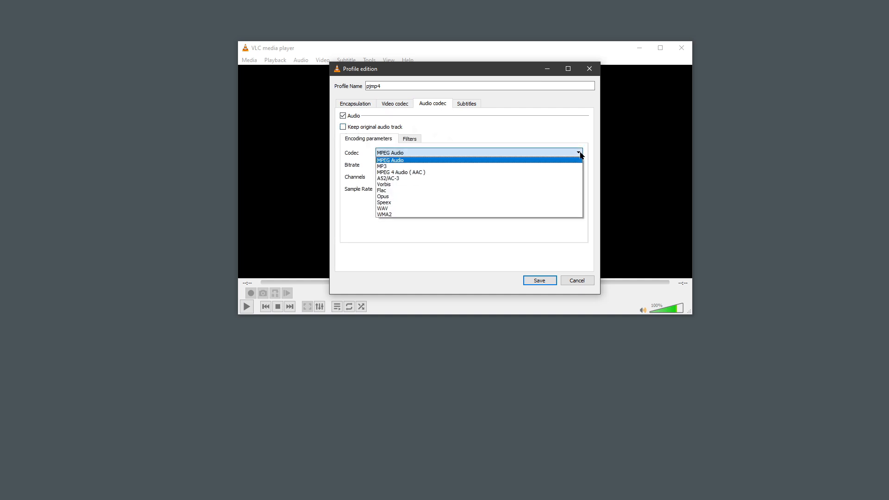
click(386, 166)
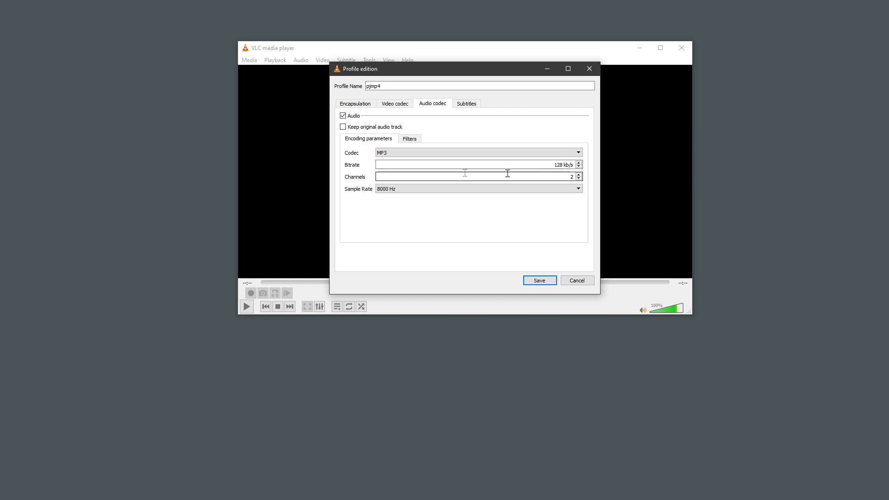
click(399, 190)
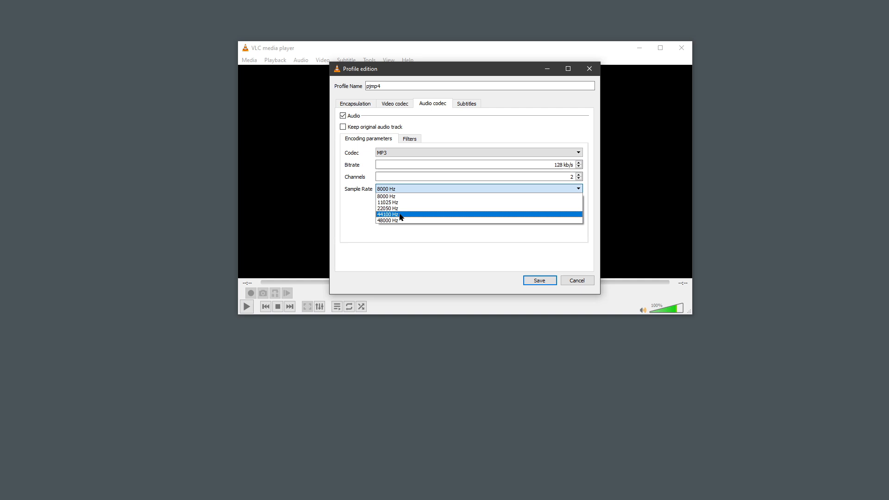
click(402, 208)
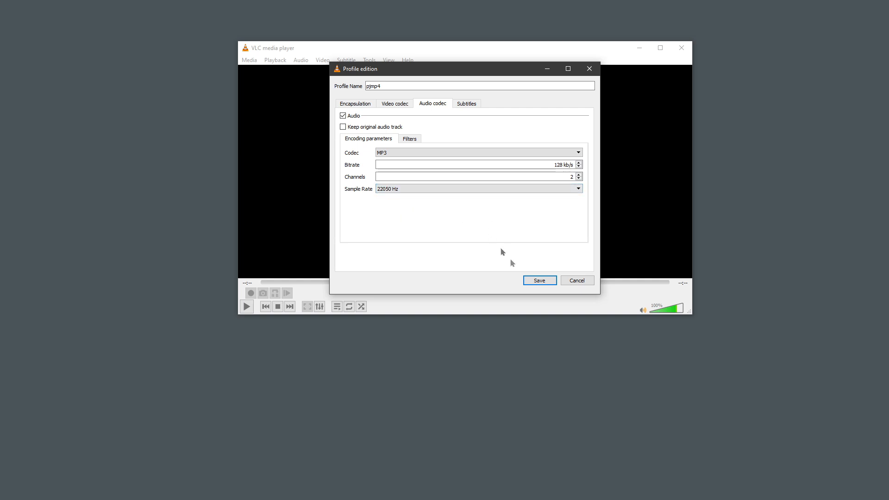
click(538, 280)
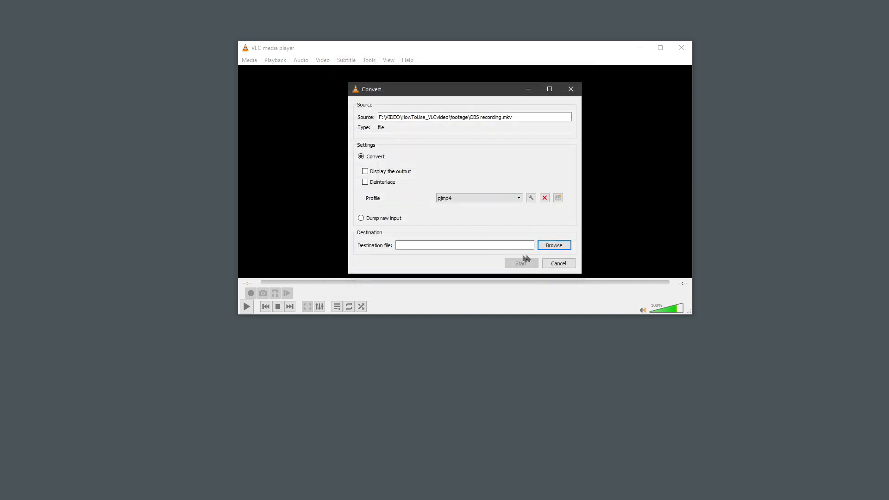
- Set the destination file to OBS recording audio track.mp3 in the footage folder and start the conversion
click(554, 245)
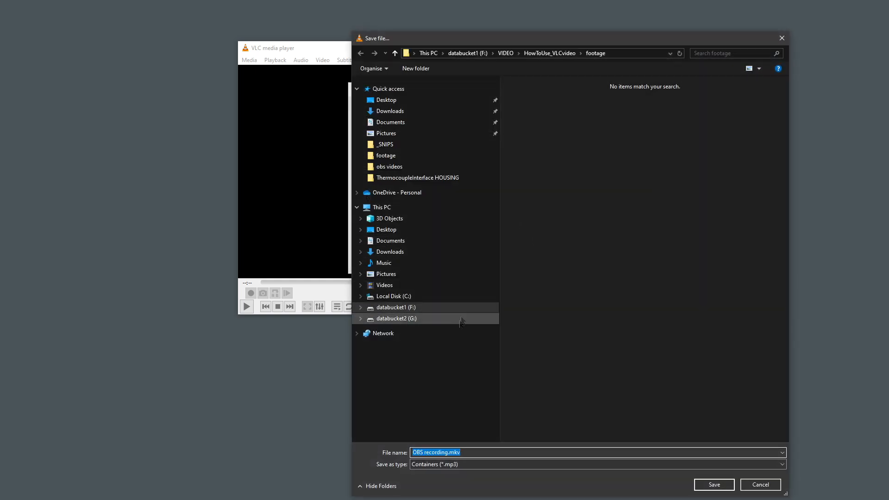
click(471, 454)
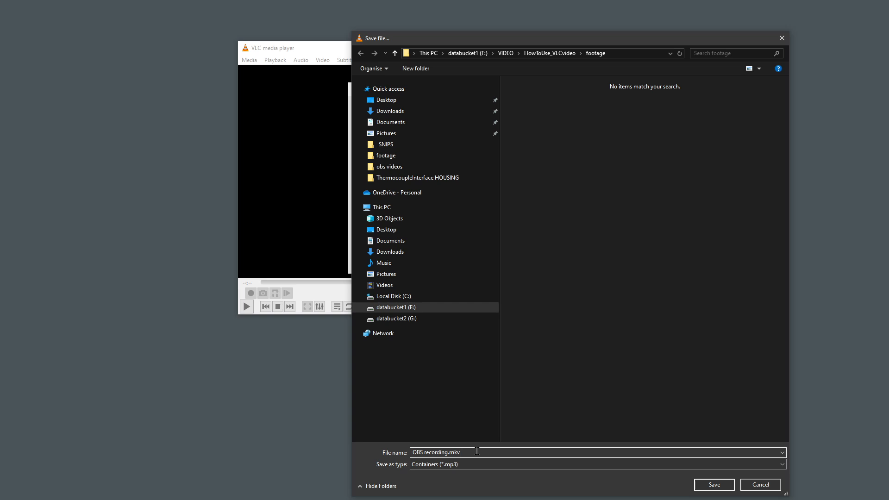
key(BackSpace)
key(BackSpace)
key(BackSpace)
key(BackSpace)
text(au)
click(715, 485)
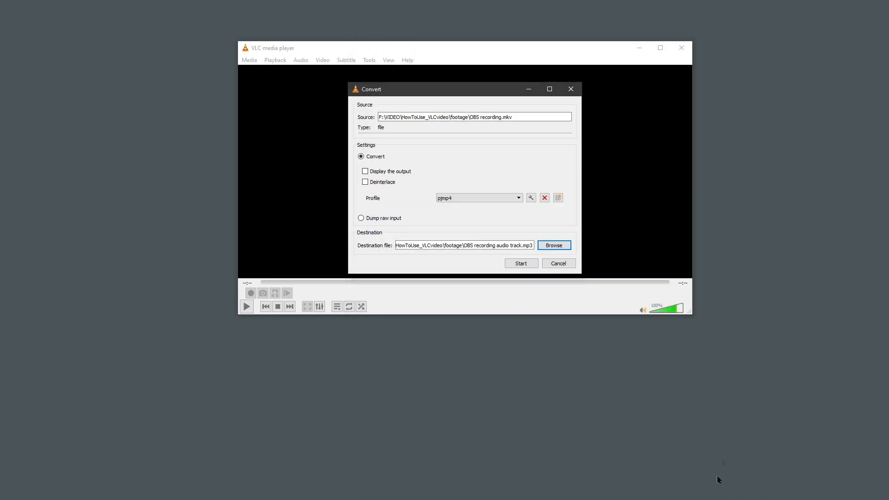
click(521, 264)
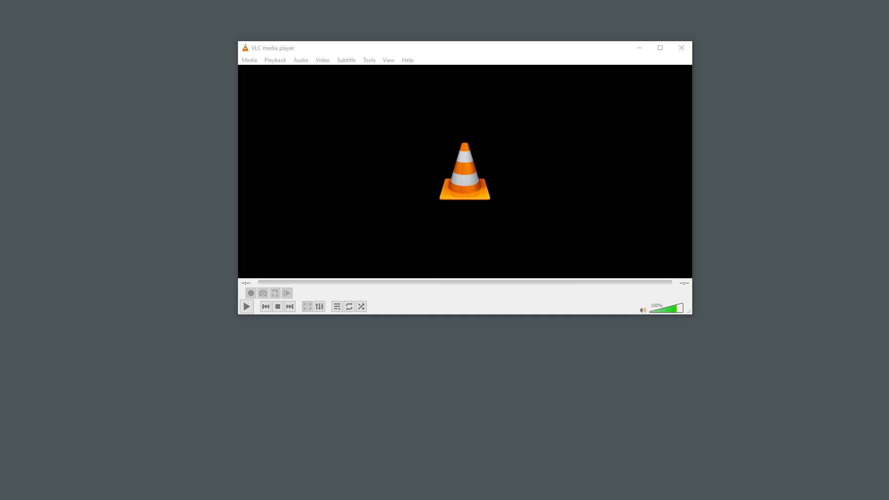
- Switch to the footage folder in File Explorer, play OBS recording audio track.mp3 to check the extracted audio, and close its player
drag(0, 103, 408, 92)
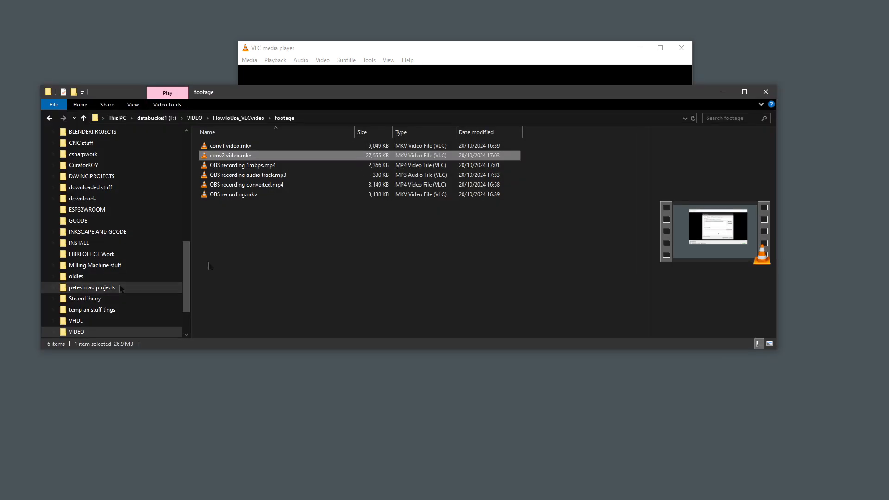
double_click(281, 178)
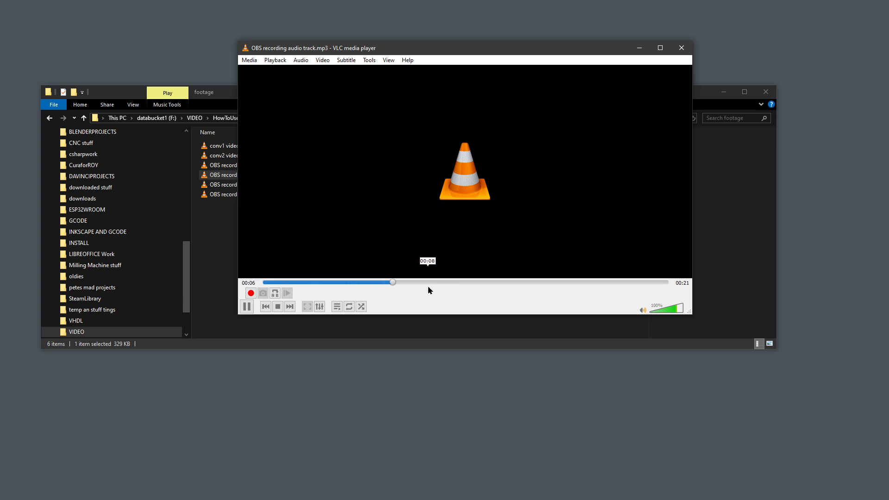
drag(455, 51, 454, 96)
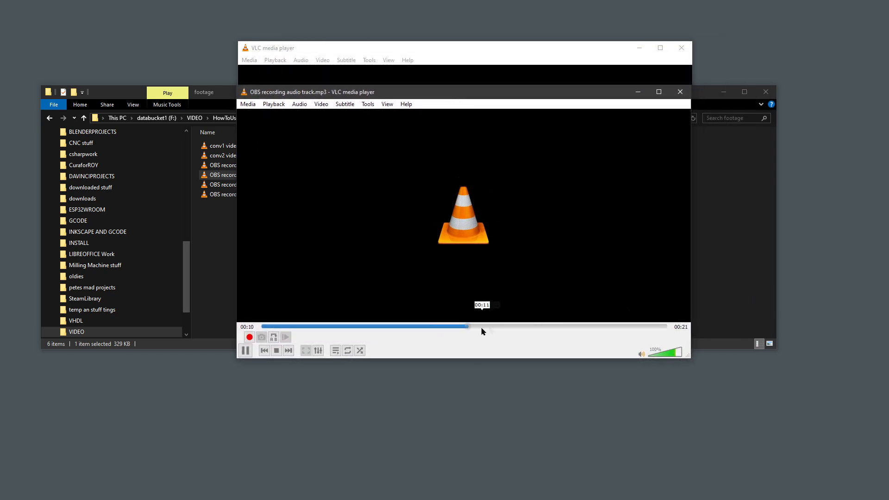
click(450, 326)
key(space)
click(681, 92)
- Switch back to VLC media player and set up another conversion with OBS recording.mkv as the source
click(421, 49)
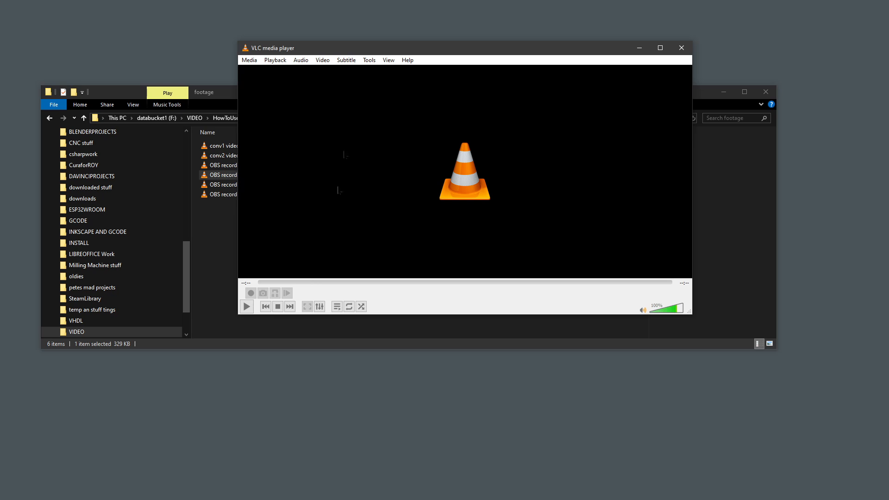
drag(327, 50, 333, 23)
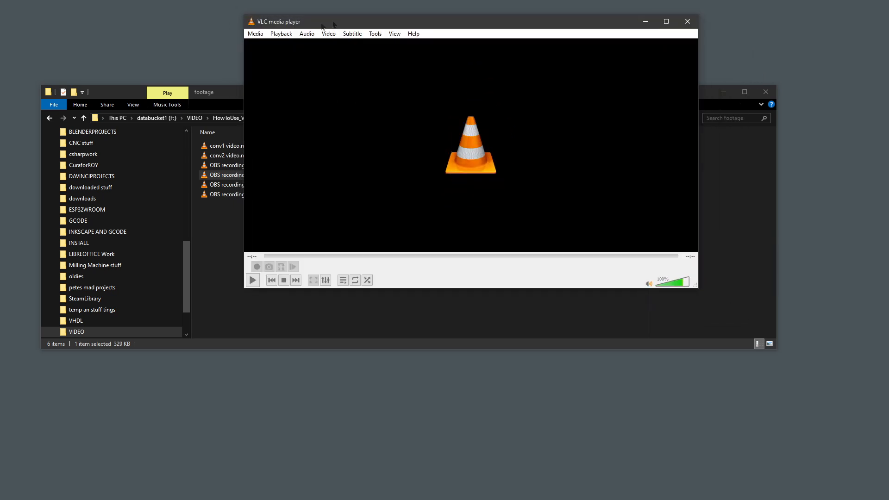
click(255, 33)
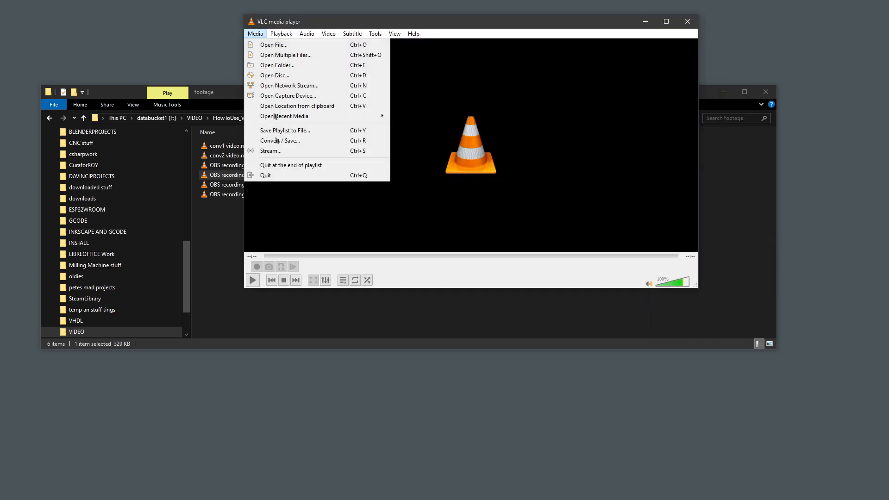
click(280, 141)
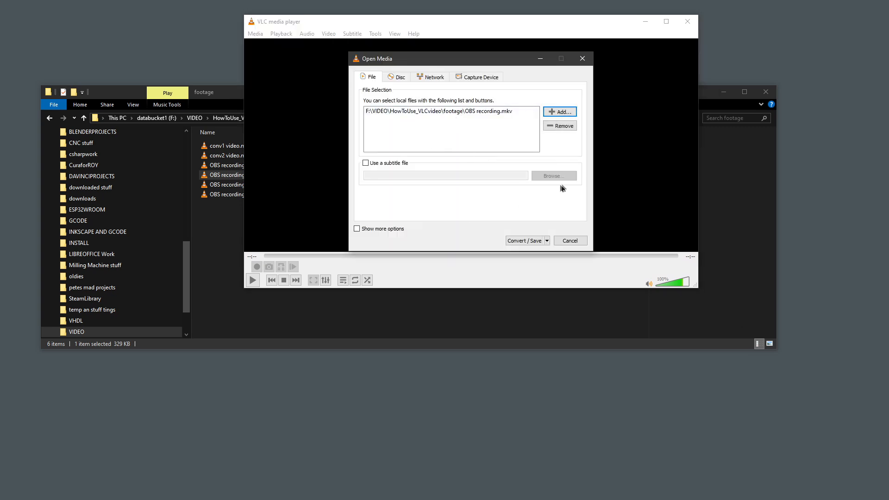
click(525, 240)
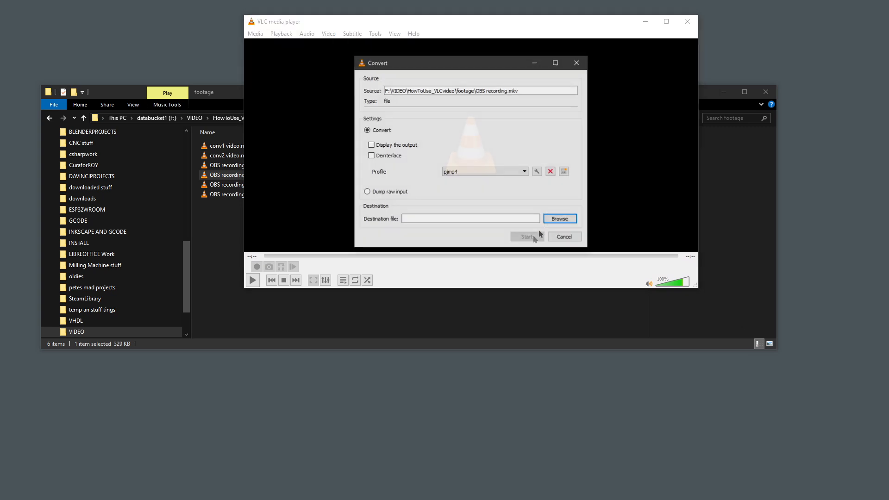
- Try WAV as the pjmp4 profile's audio codec, review the other codec options, and cancel both the profile edit and the conversion
click(537, 172)
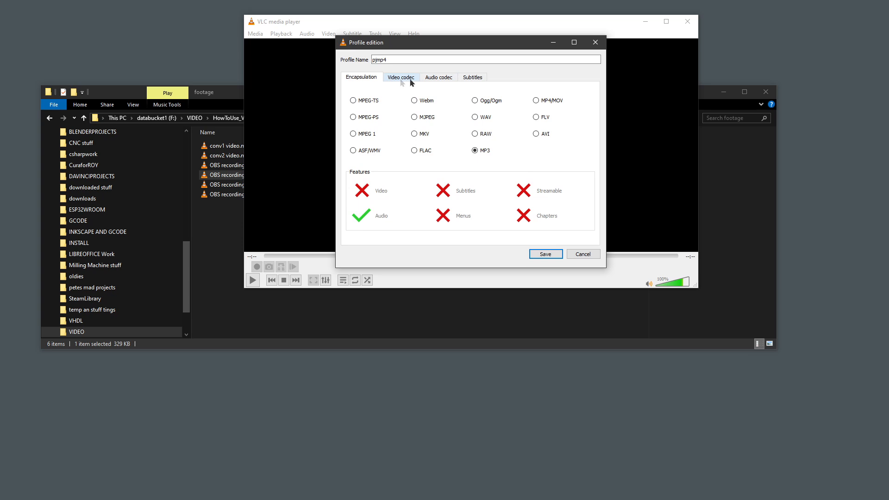
click(434, 78)
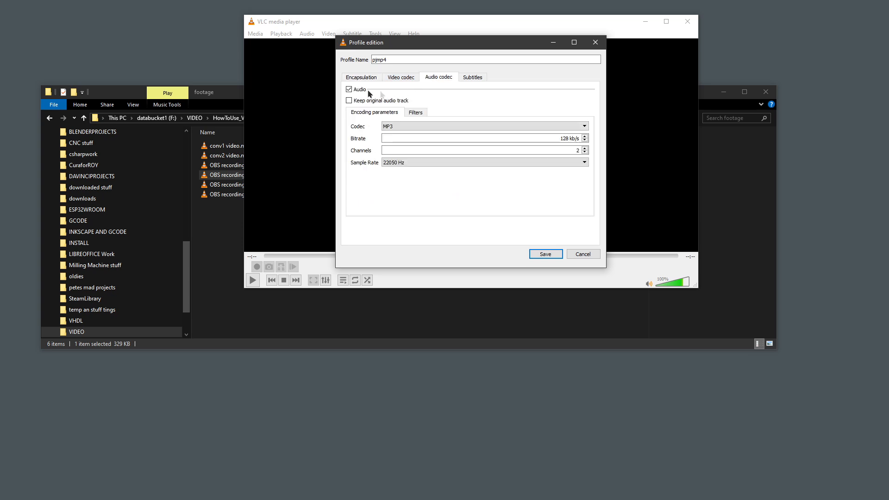
click(396, 126)
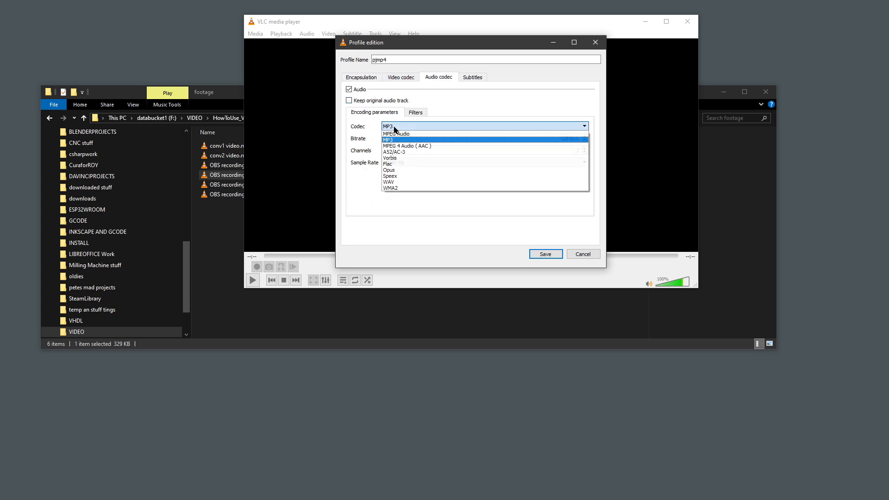
click(400, 183)
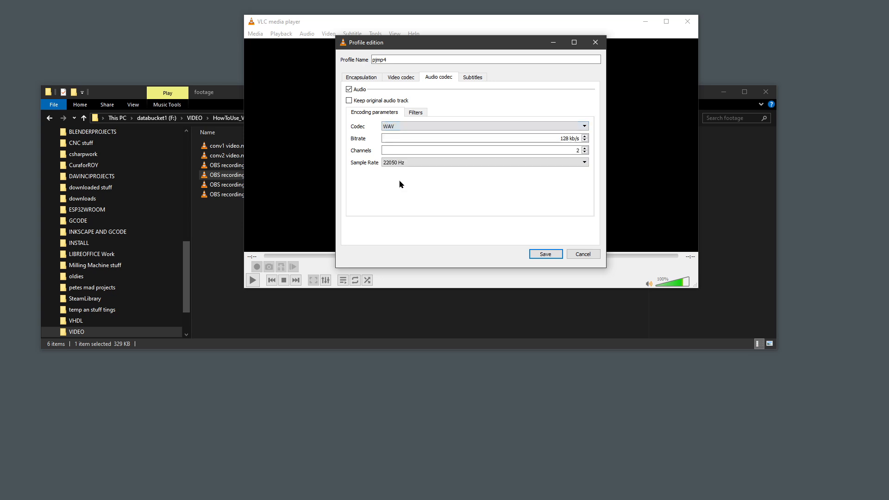
click(419, 126)
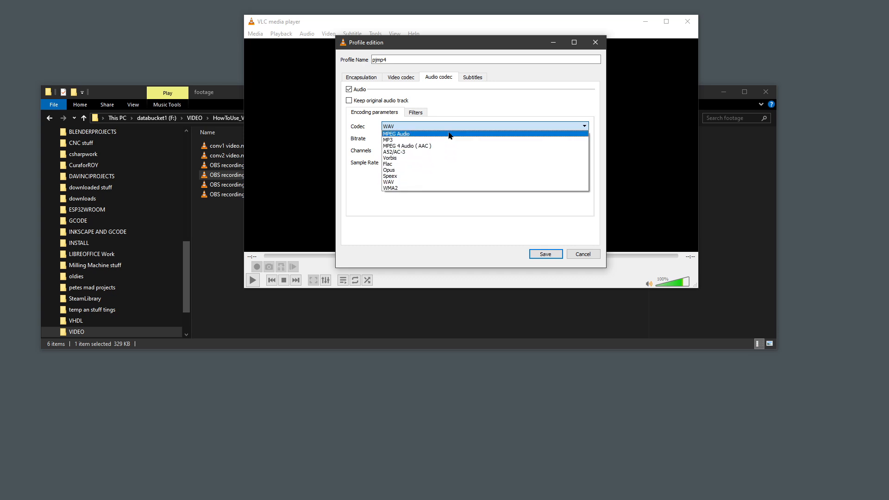
click(588, 253)
click(583, 254)
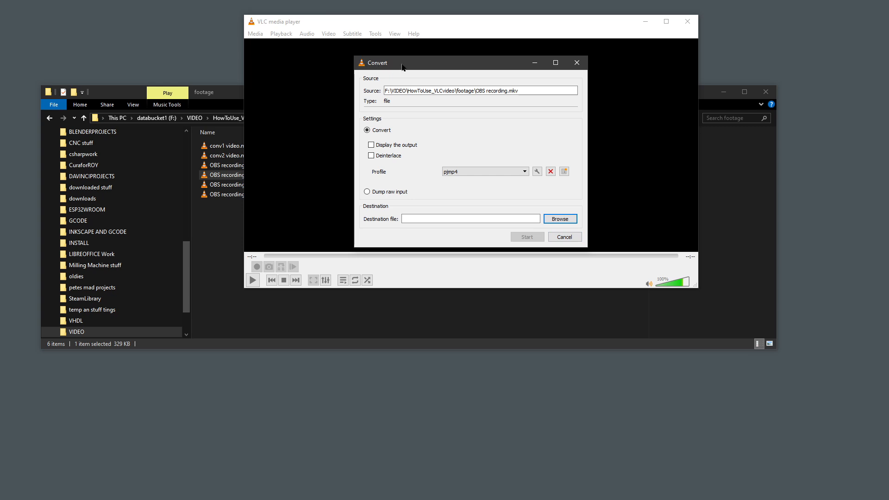
click(567, 237)
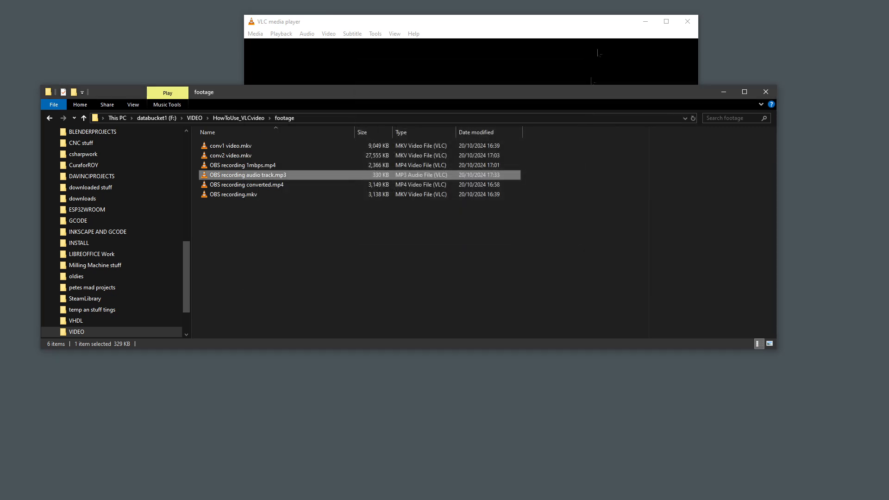
- Close the footage folder and VLC windows, and relaunch VLC media player from the desktop
click(766, 92)
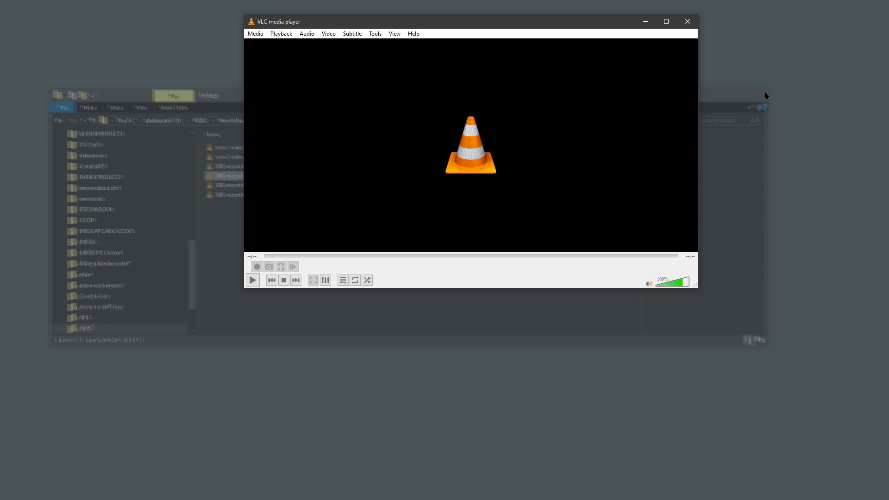
click(691, 22)
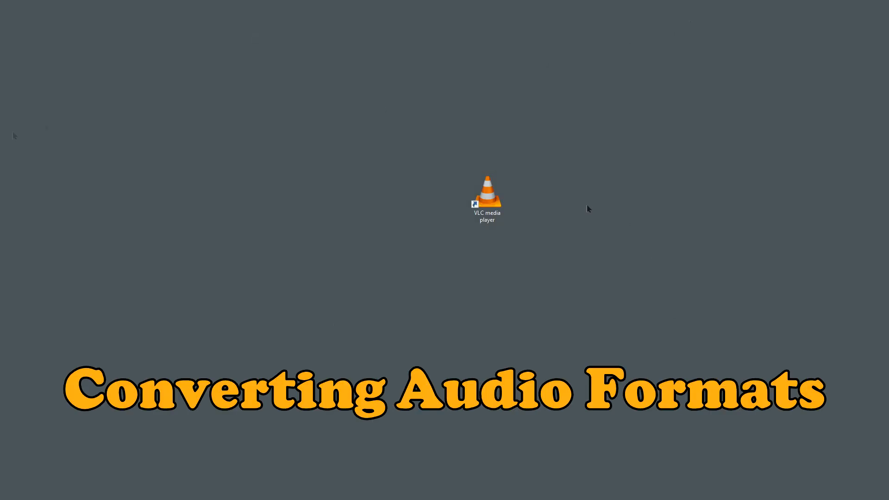
double_click(490, 192)
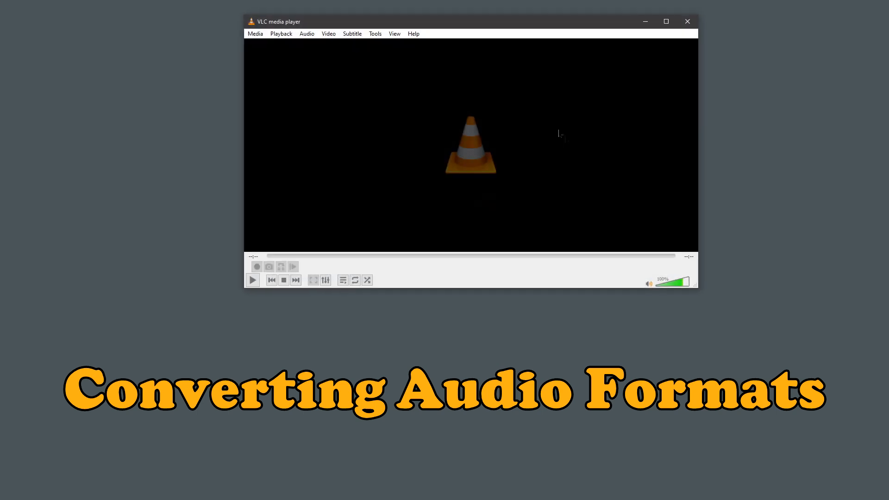
- Set up a new Convert / Save job with 07 - Randy Quaid by FIBs .wav from the footage folder as the source
click(257, 36)
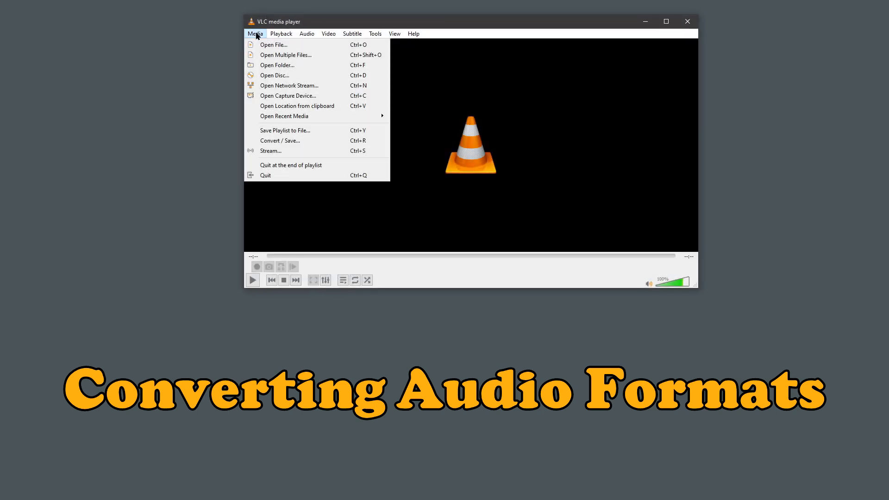
click(292, 140)
click(560, 113)
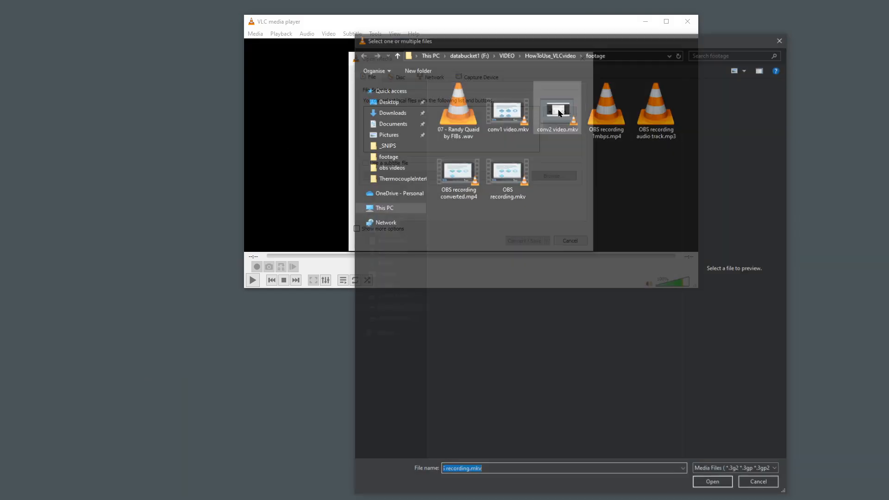
click(462, 110)
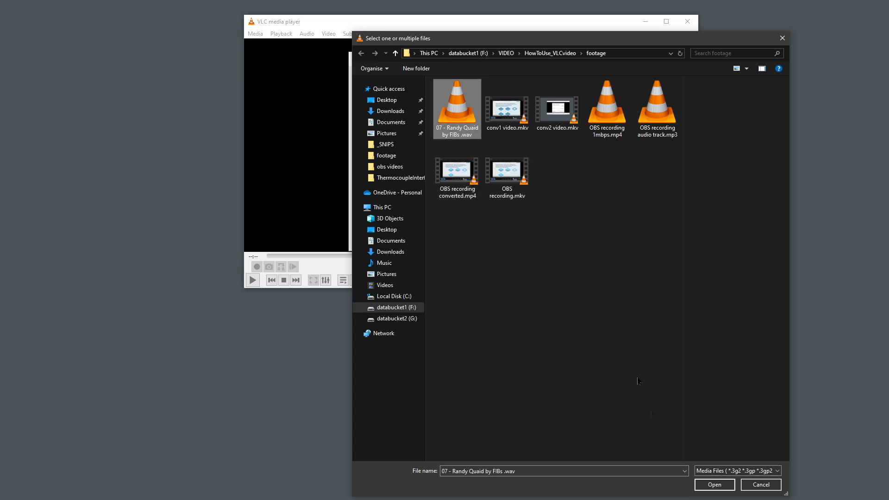
click(714, 485)
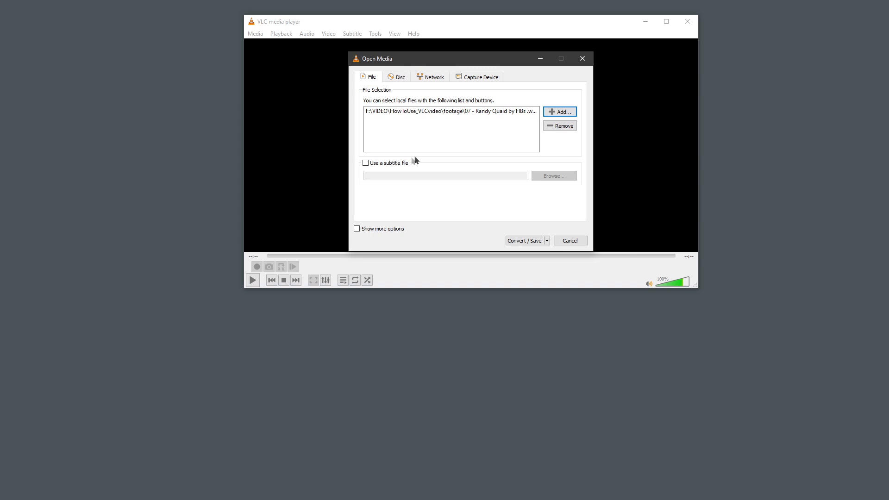
click(533, 241)
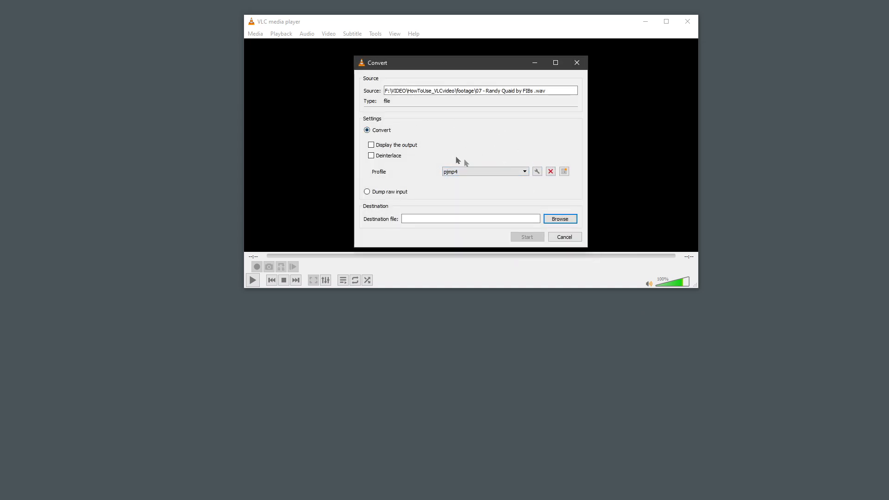
- Set the pjmp4 profile's audio sample rate to 44100 Hz and save the profile
click(538, 171)
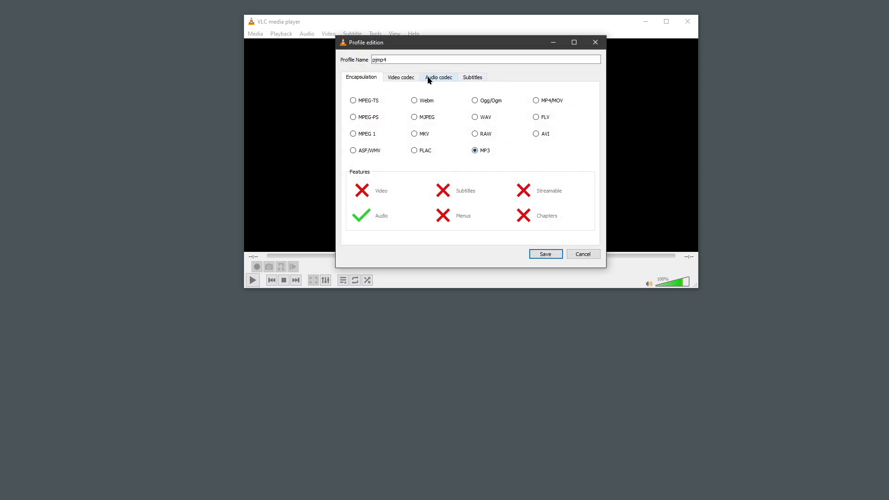
click(438, 78)
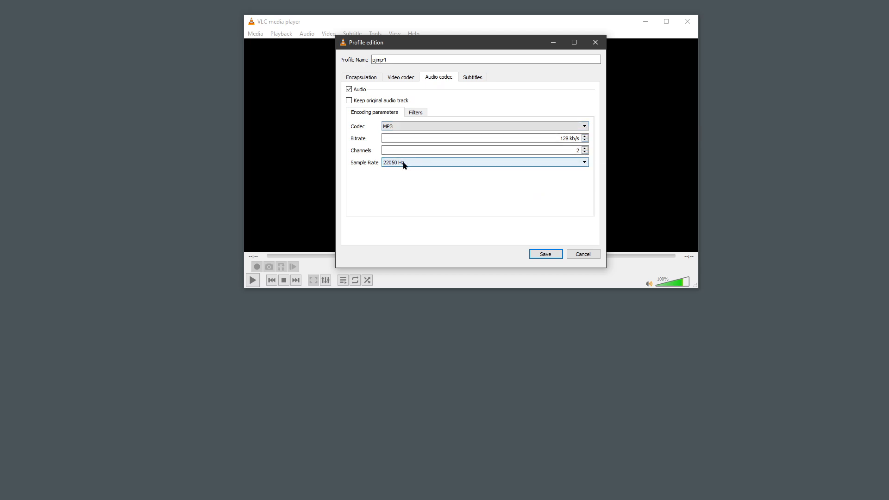
click(426, 165)
click(407, 193)
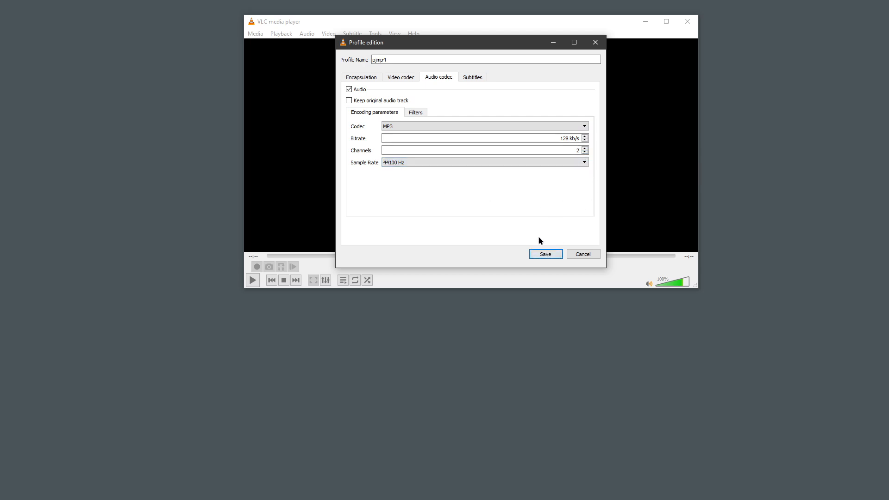
click(543, 254)
- Set the destination in the footage folder to 07 - Randy Quaid by FIBs 128k stereo as an MP3 and start the conversion
click(547, 222)
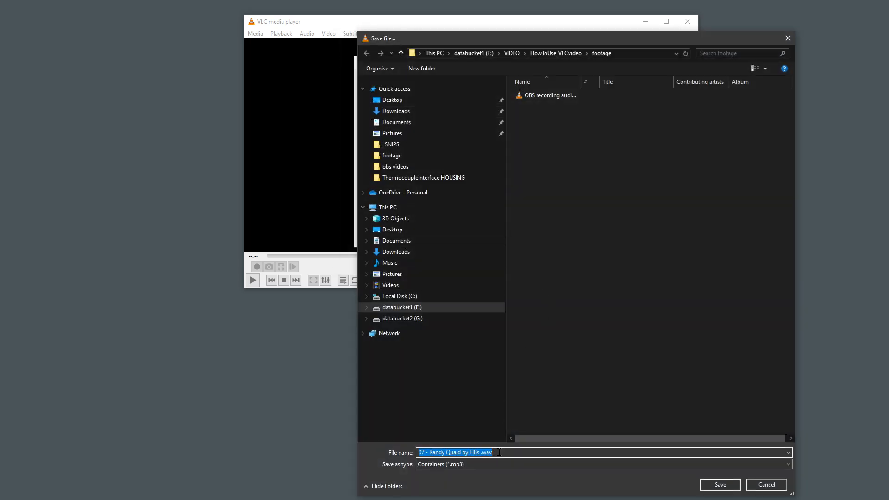
click(499, 452)
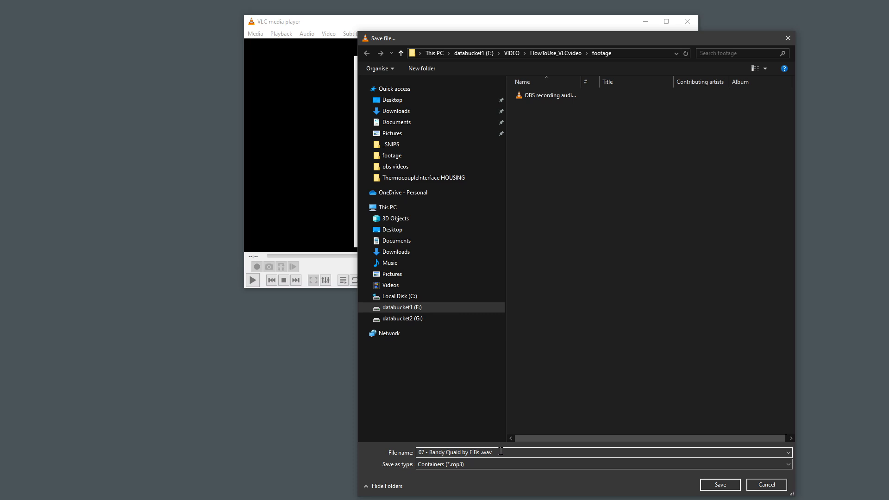
key(BackSpace)
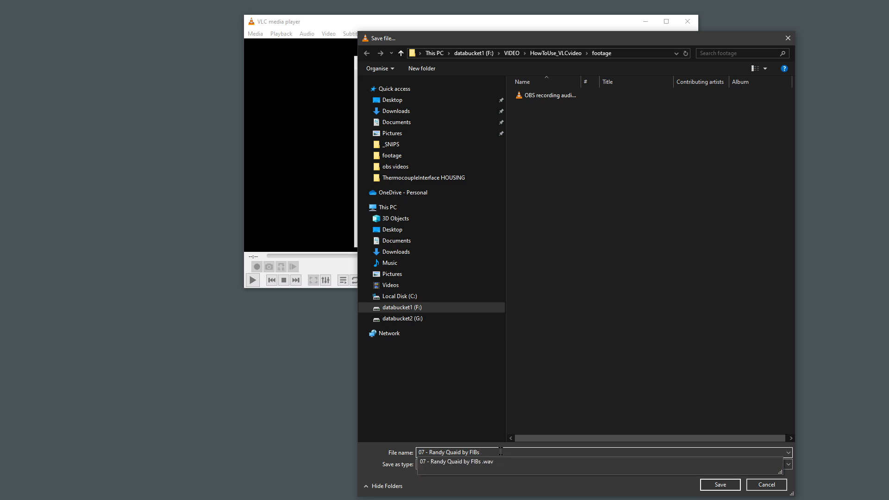
text(128)
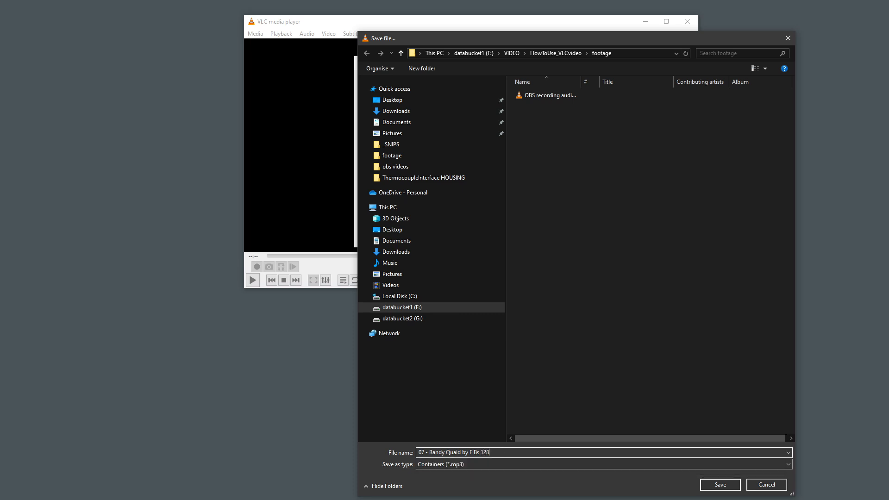
text(k stereo)
click(718, 484)
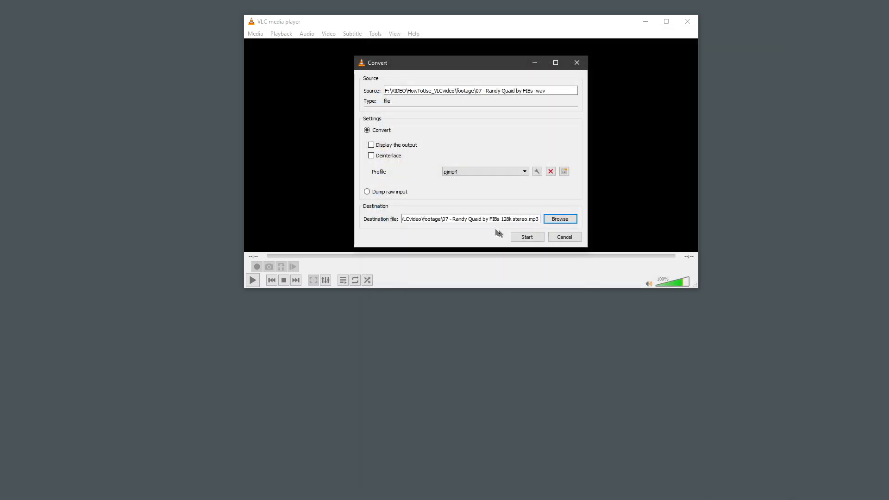
click(527, 237)
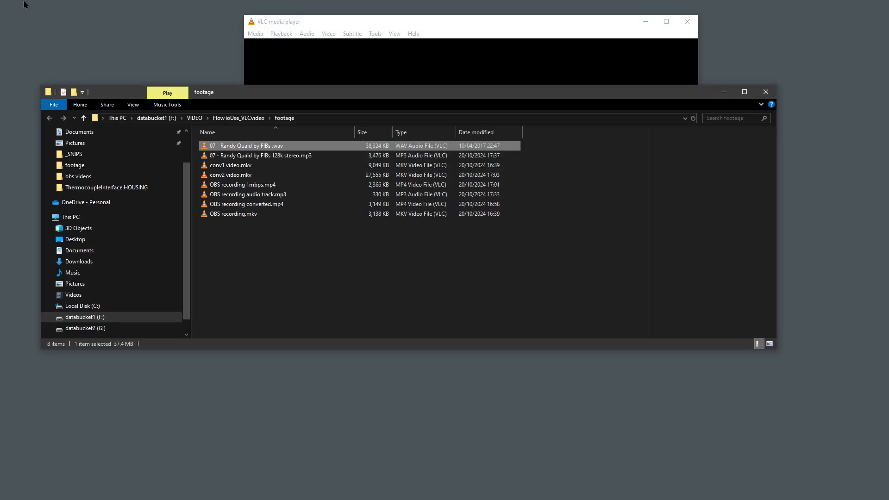
- Play 07 - Randy Quaid by FIBs 128k stereo.mp3 from the footage folder, skip ahead to about 02:06, and pause playback
double_click(283, 158)
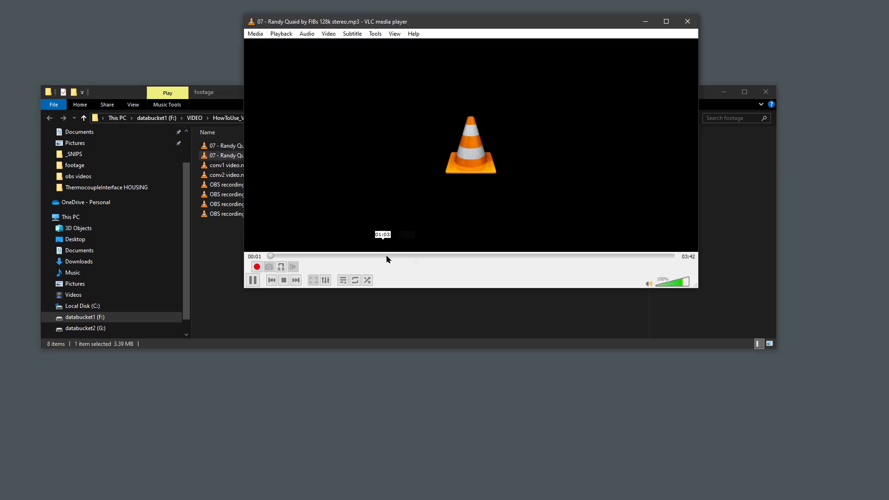
click(414, 256)
click(498, 257)
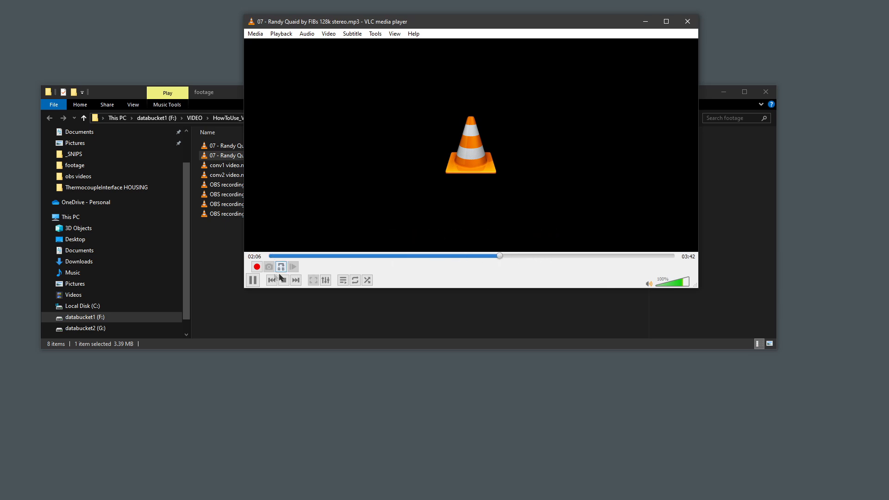
click(252, 280)
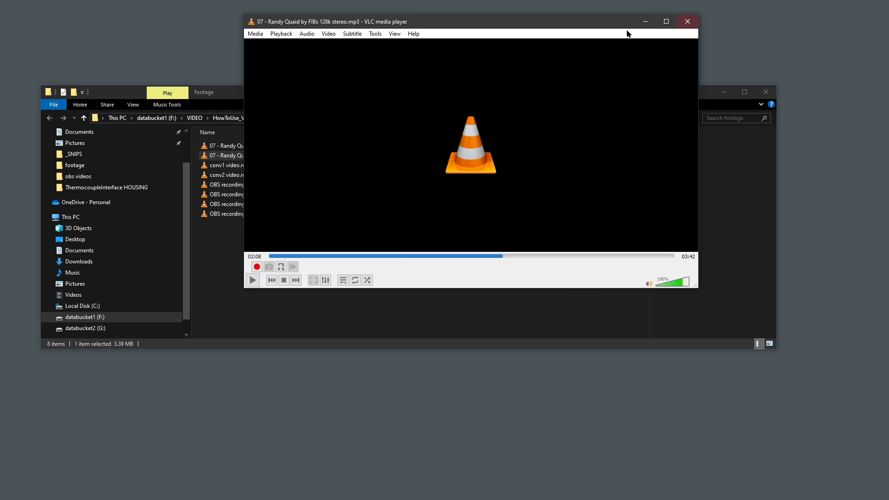
- Move the player aside, compare the sizes of the original WAV and converted MP3 in the footage folder, and bring the player back up
drag(616, 23, 592, 257)
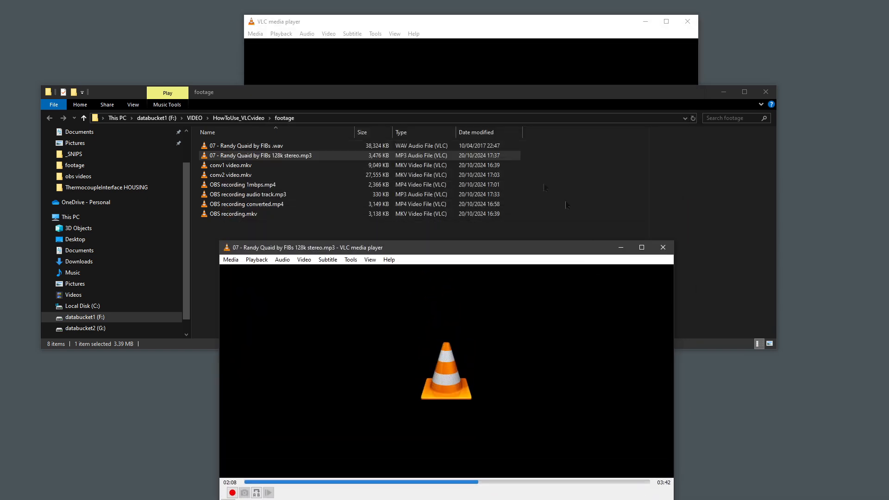
click(285, 148)
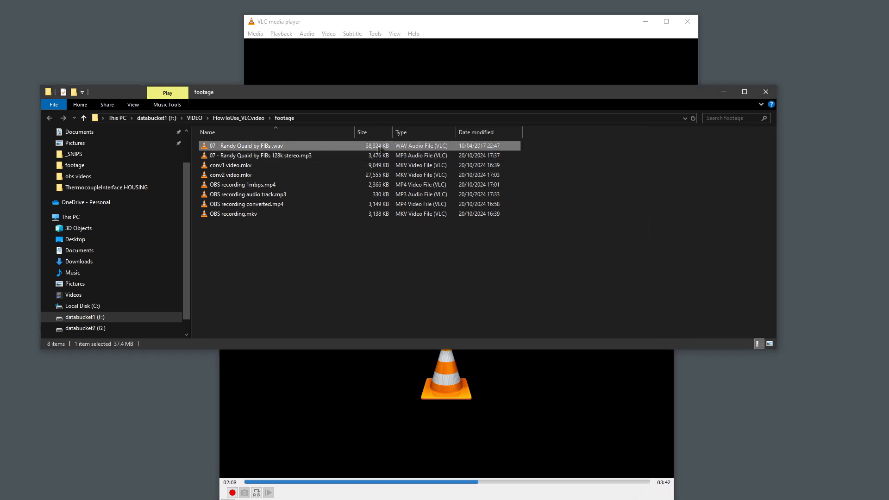
click(300, 159)
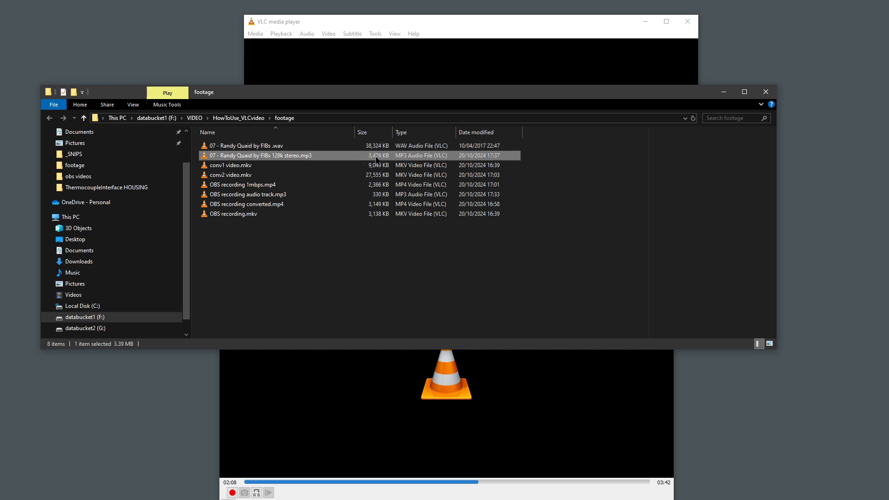
click(353, 384)
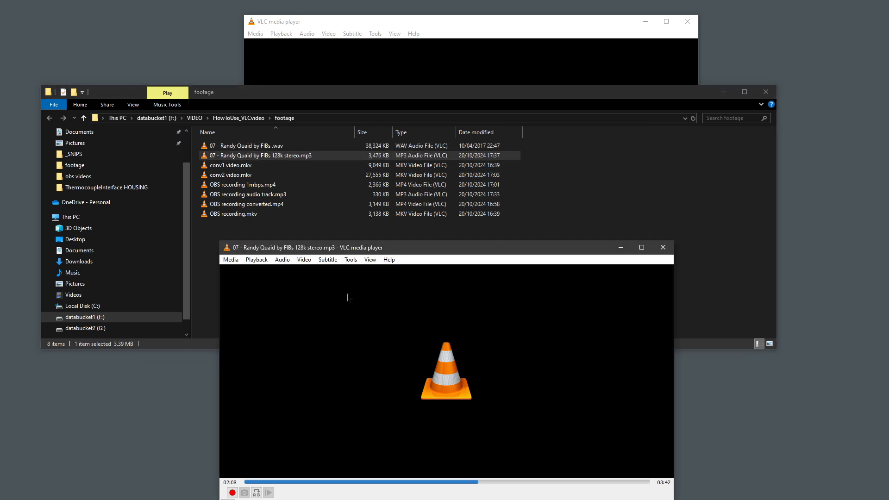
drag(368, 248, 401, 21)
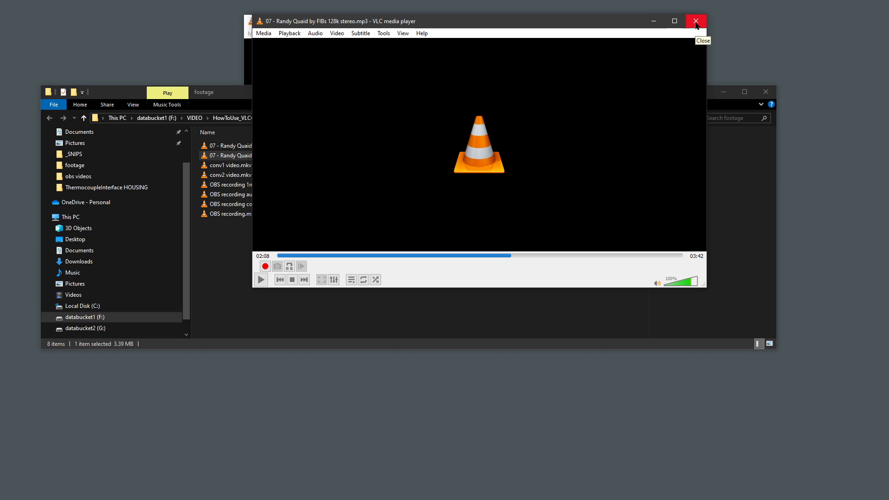
mouse_move(598, 20)
mouse_down()
mouse_move(558, 73)
mouse_move(598, 27)
mouse_up()
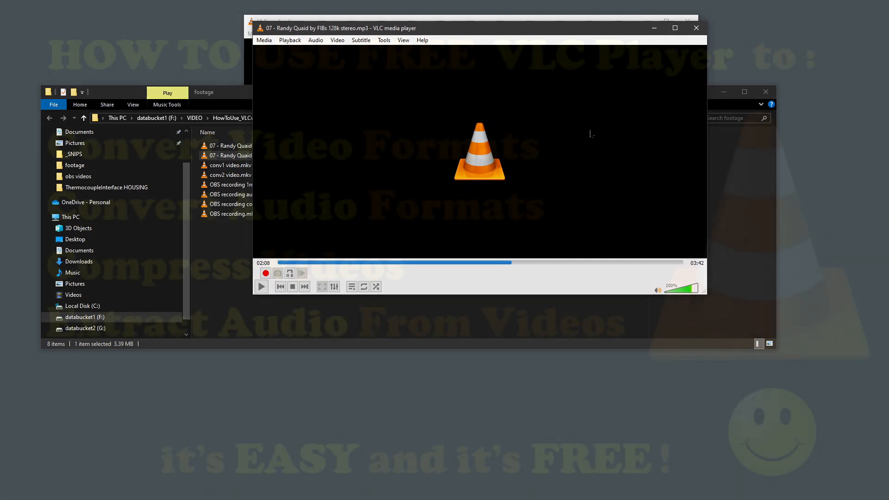